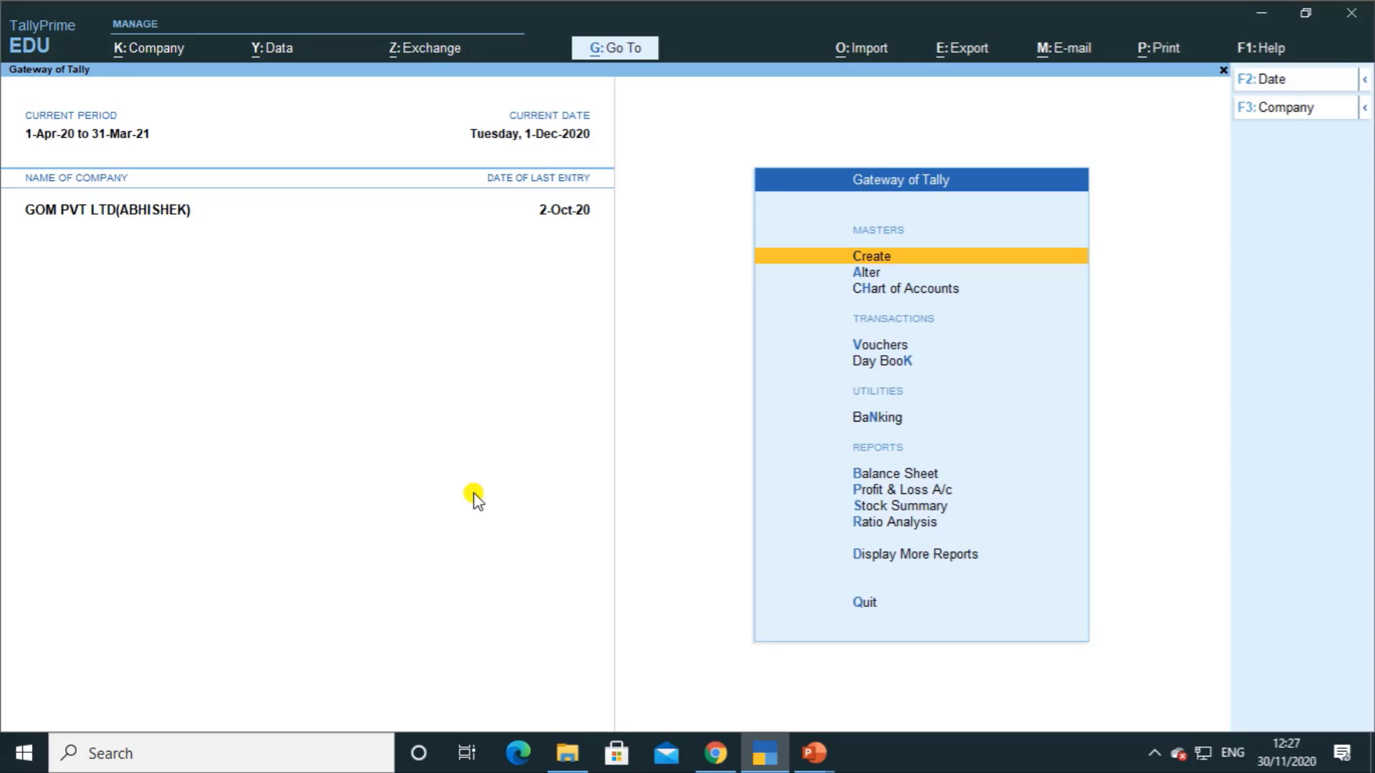
# Step: Open the list of additional reports from the Gateway of Tally
pyautogui.press('Down')
pyautogui.press('Down')
pyautogui.press('Down')
pyautogui.press('Down')
pyautogui.press('Down')
pyautogui.press('Down')
pyautogui.press('Down')
pyautogui.press('Down')
pyautogui.press('Down')
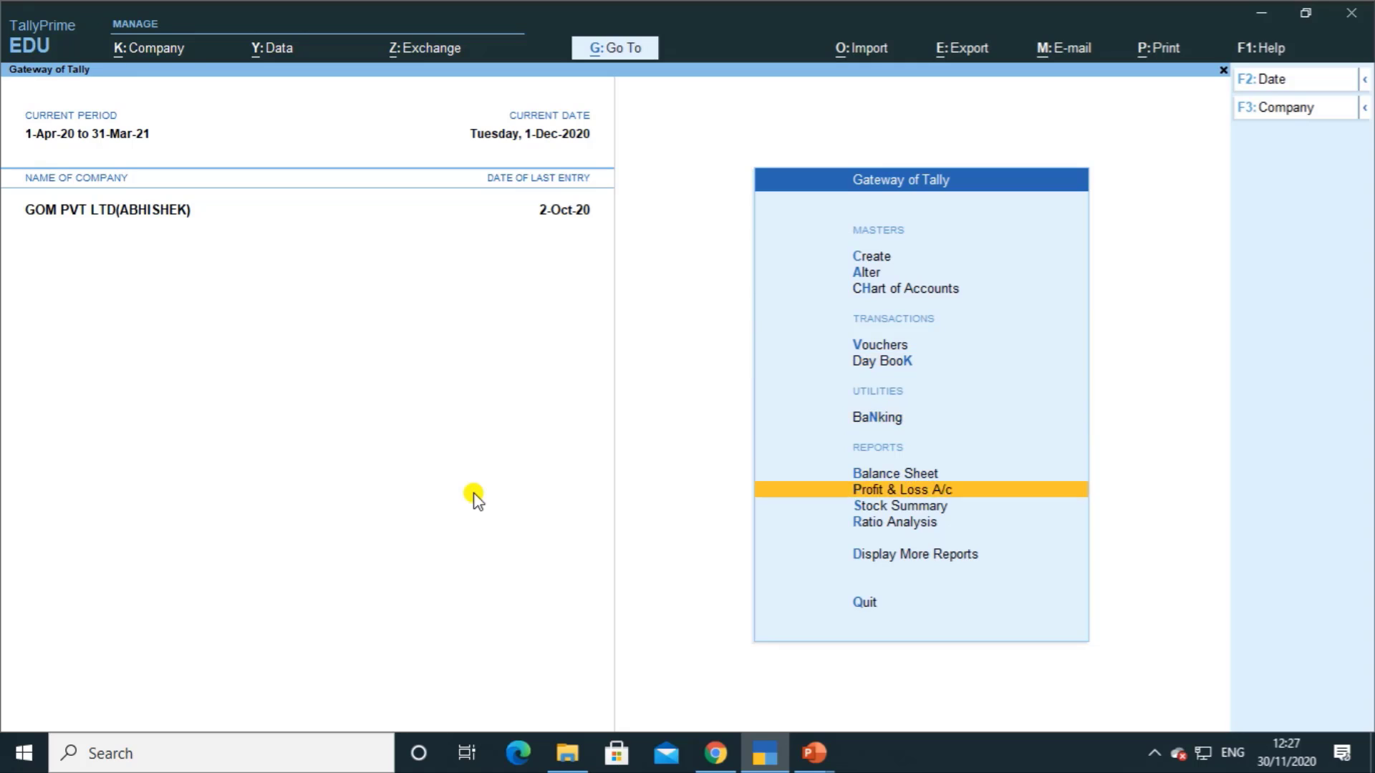
pyautogui.press('Down')
pyautogui.press('Return')
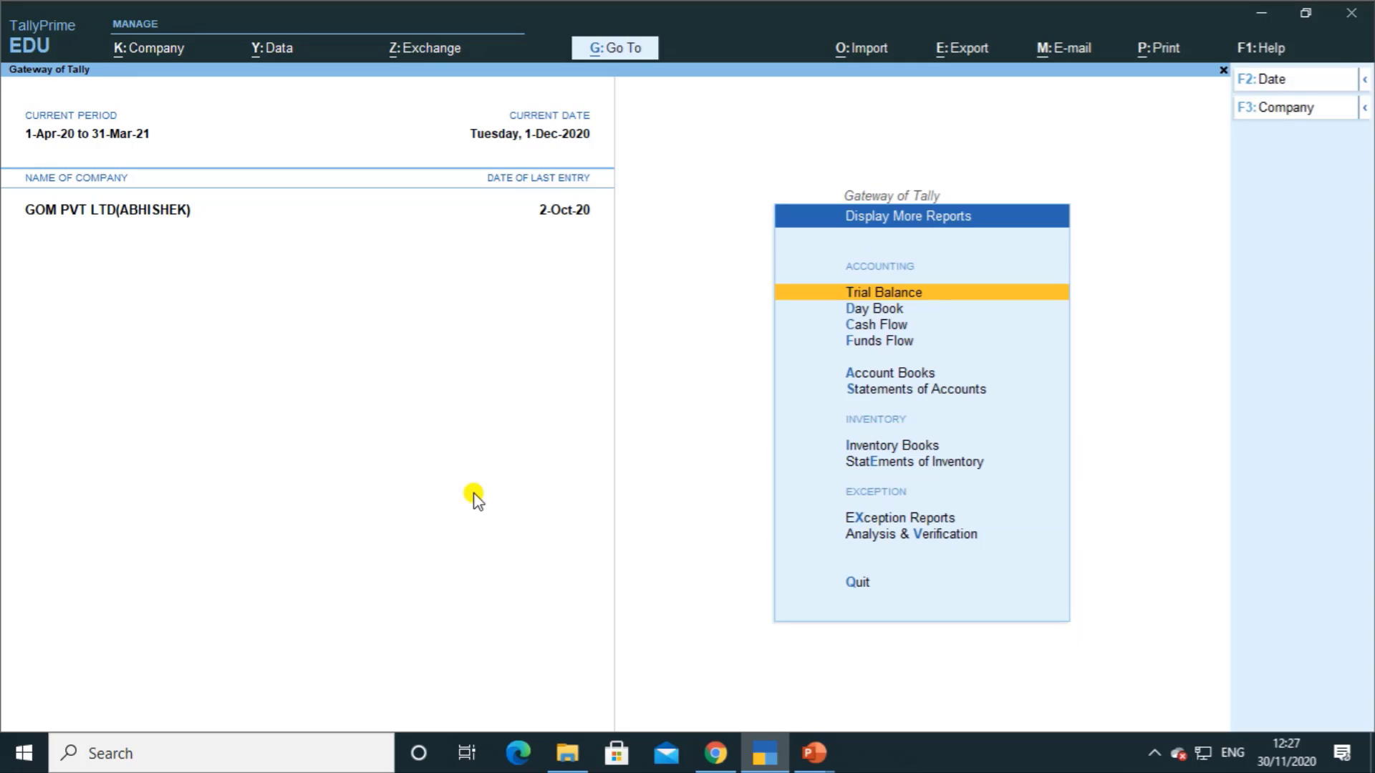
# Step: Open the Outstandings reports among the Statements of Accounts
pyautogui.press('Down')
pyautogui.press('Down')
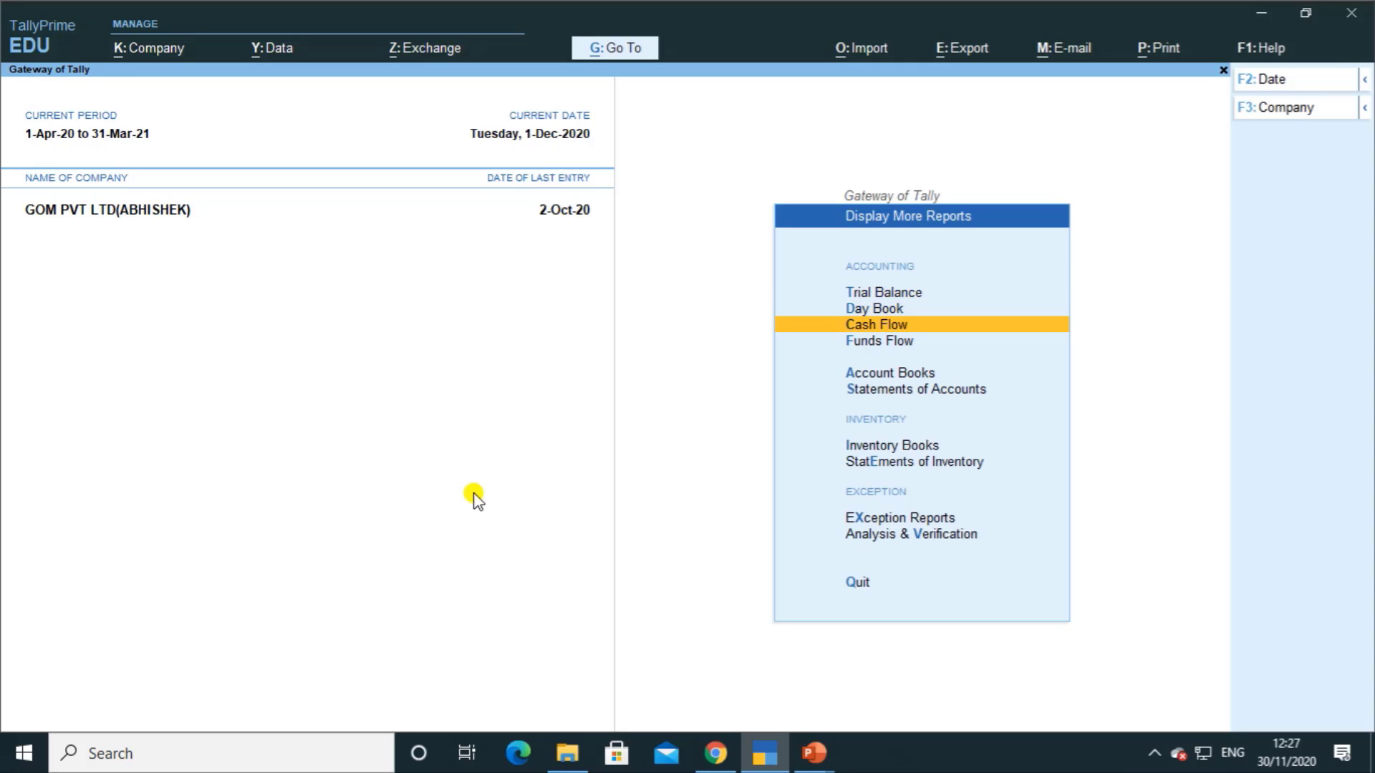
pyautogui.press('Down')
pyautogui.press('Down')
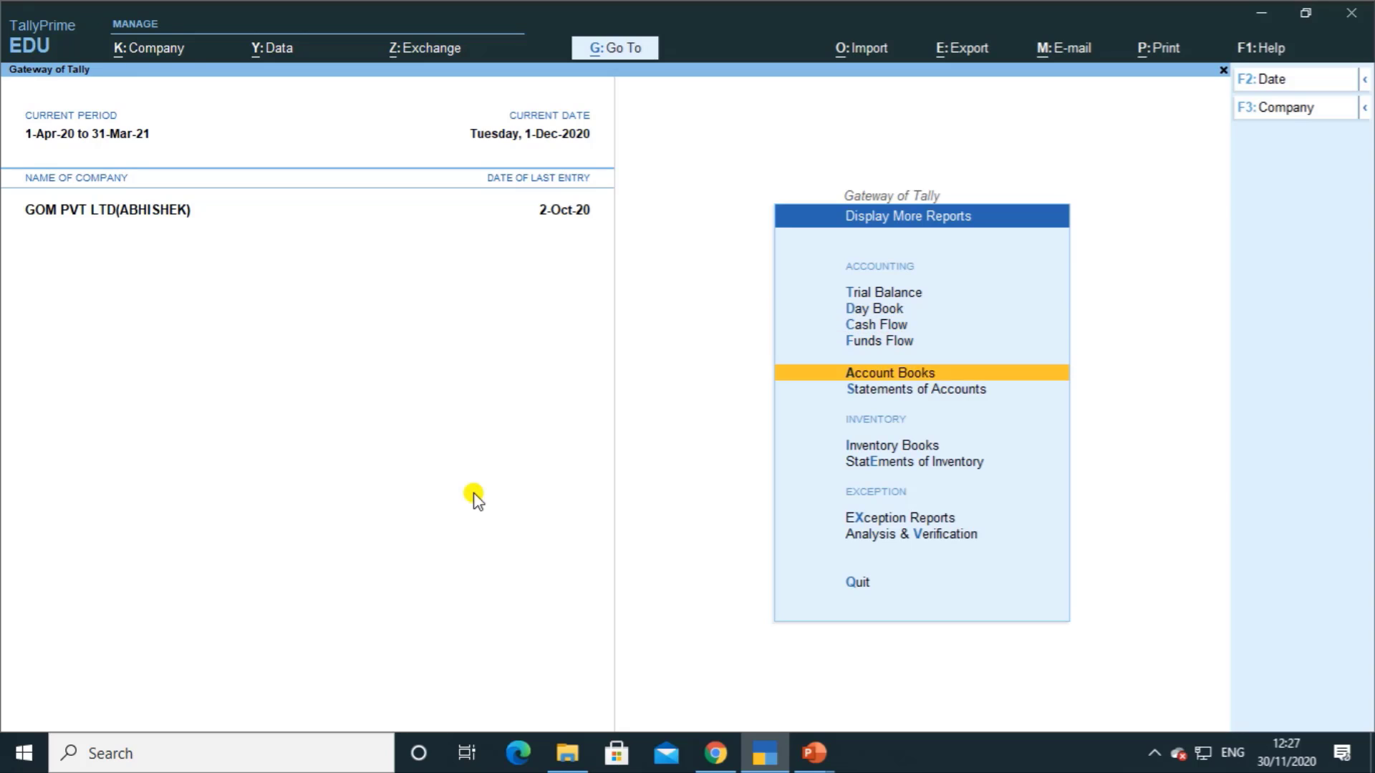
pyautogui.press('Down')
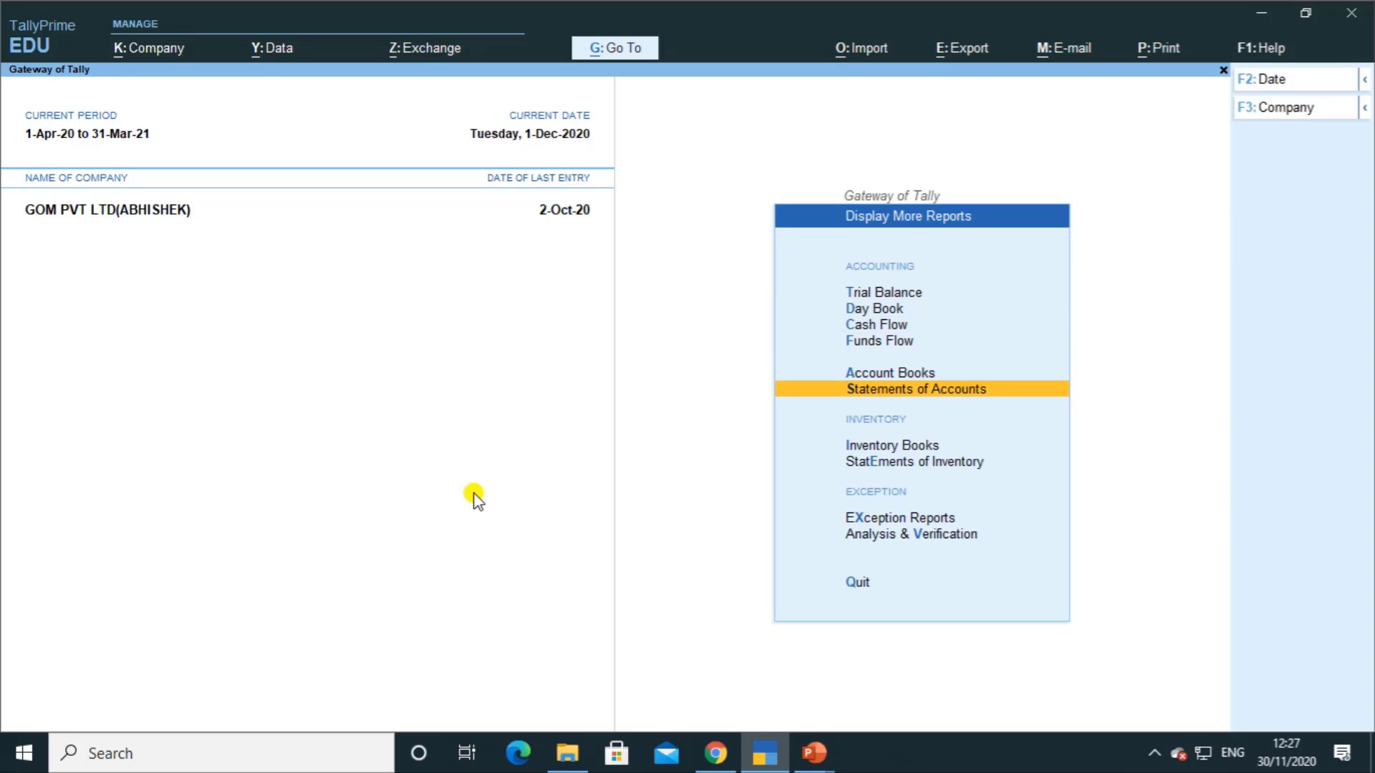
pyautogui.press('Return')
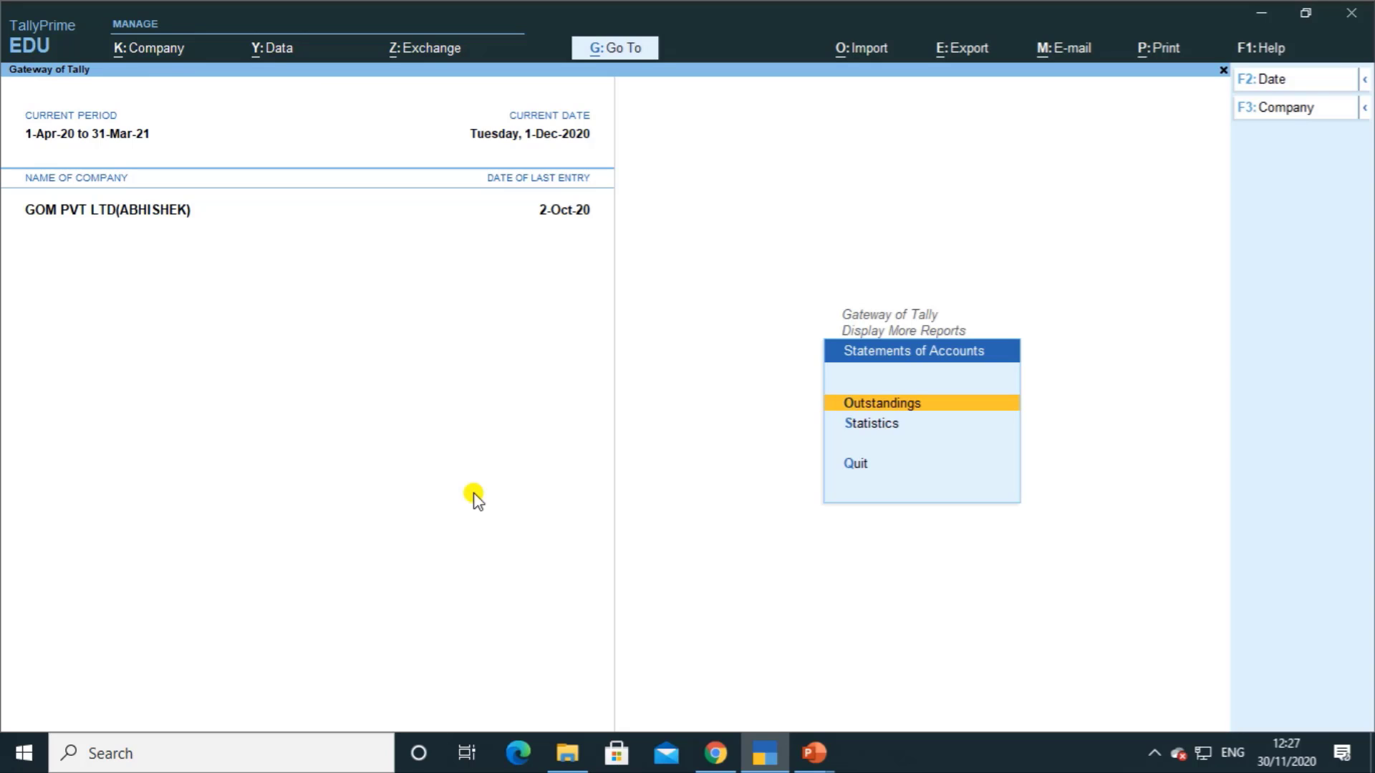
pyautogui.press('Return')
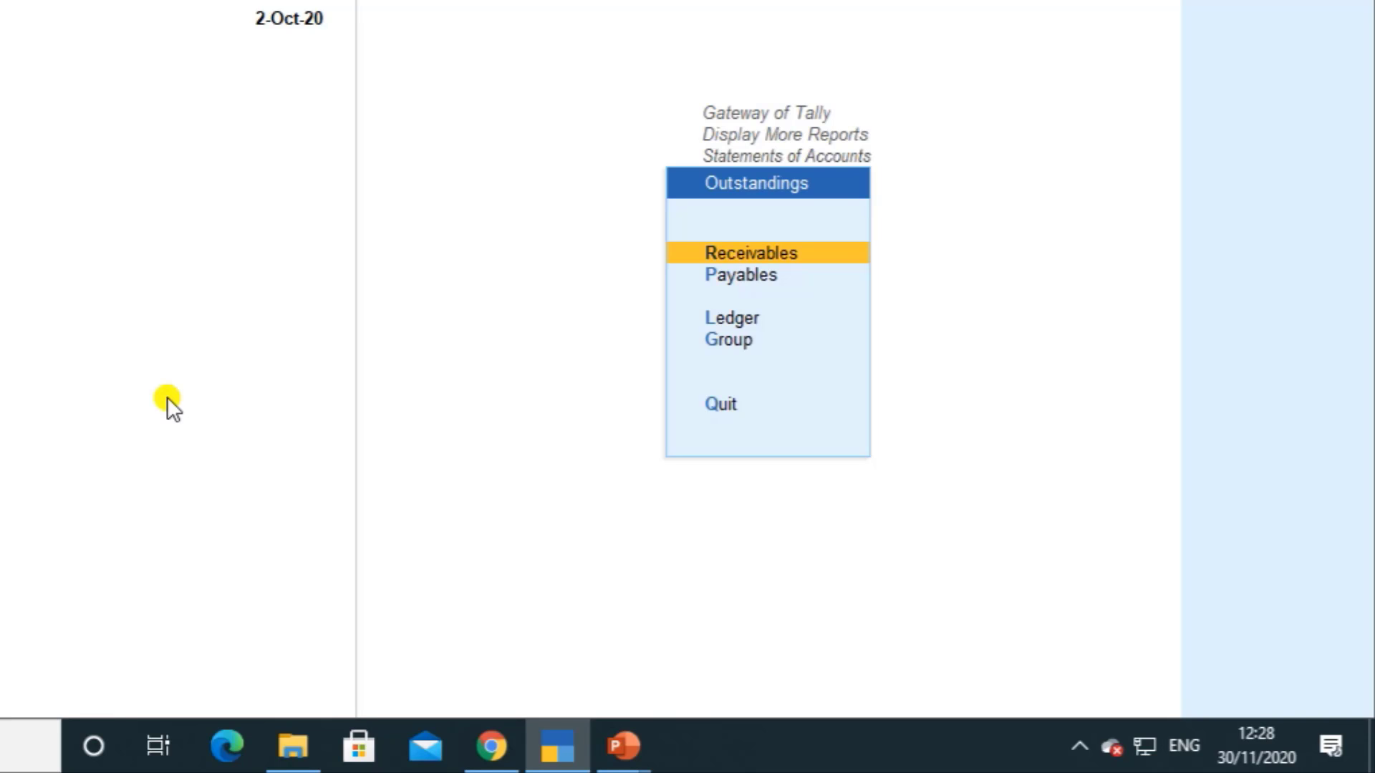
# Step: Display the group outstandings report for Sundry Debtors
pyautogui.press('Down')
pyautogui.press('Down')
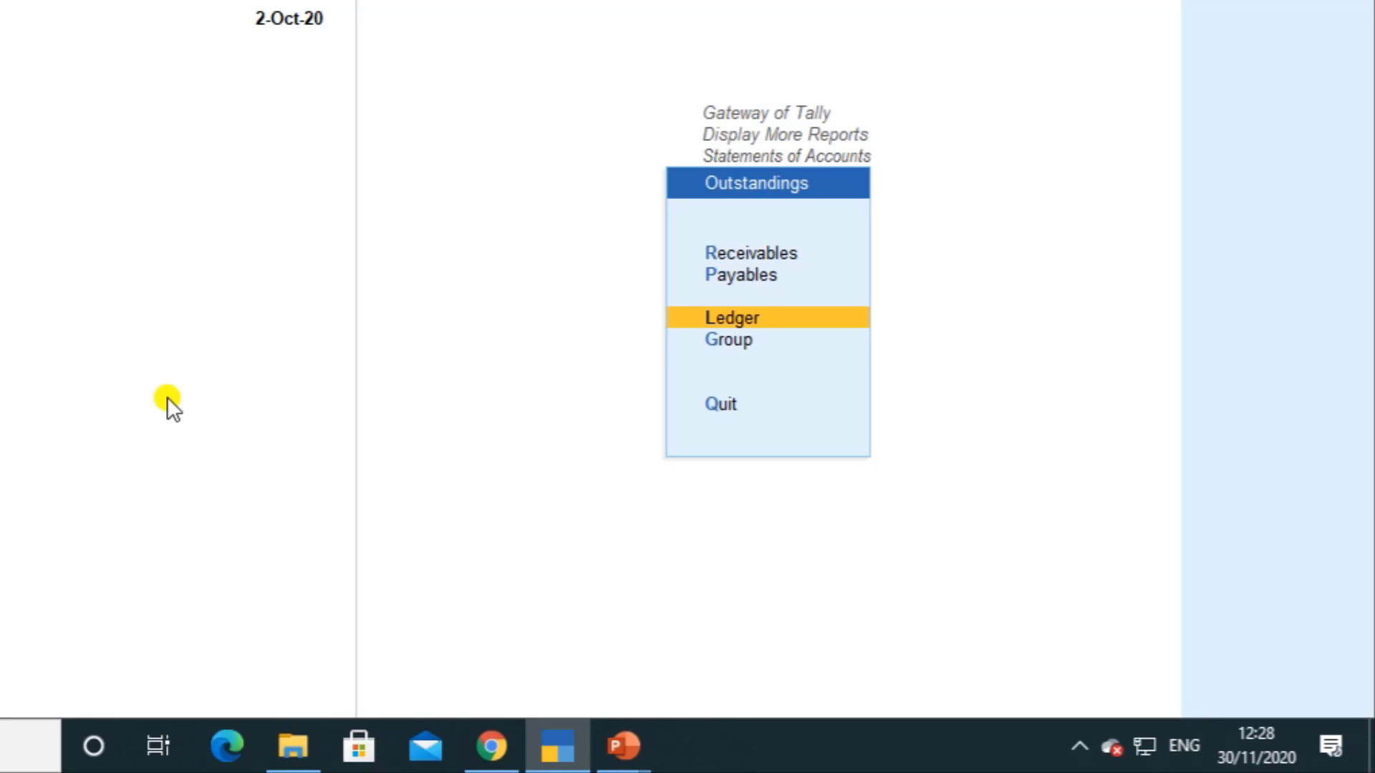
pyautogui.press('Down')
pyautogui.press('Return')
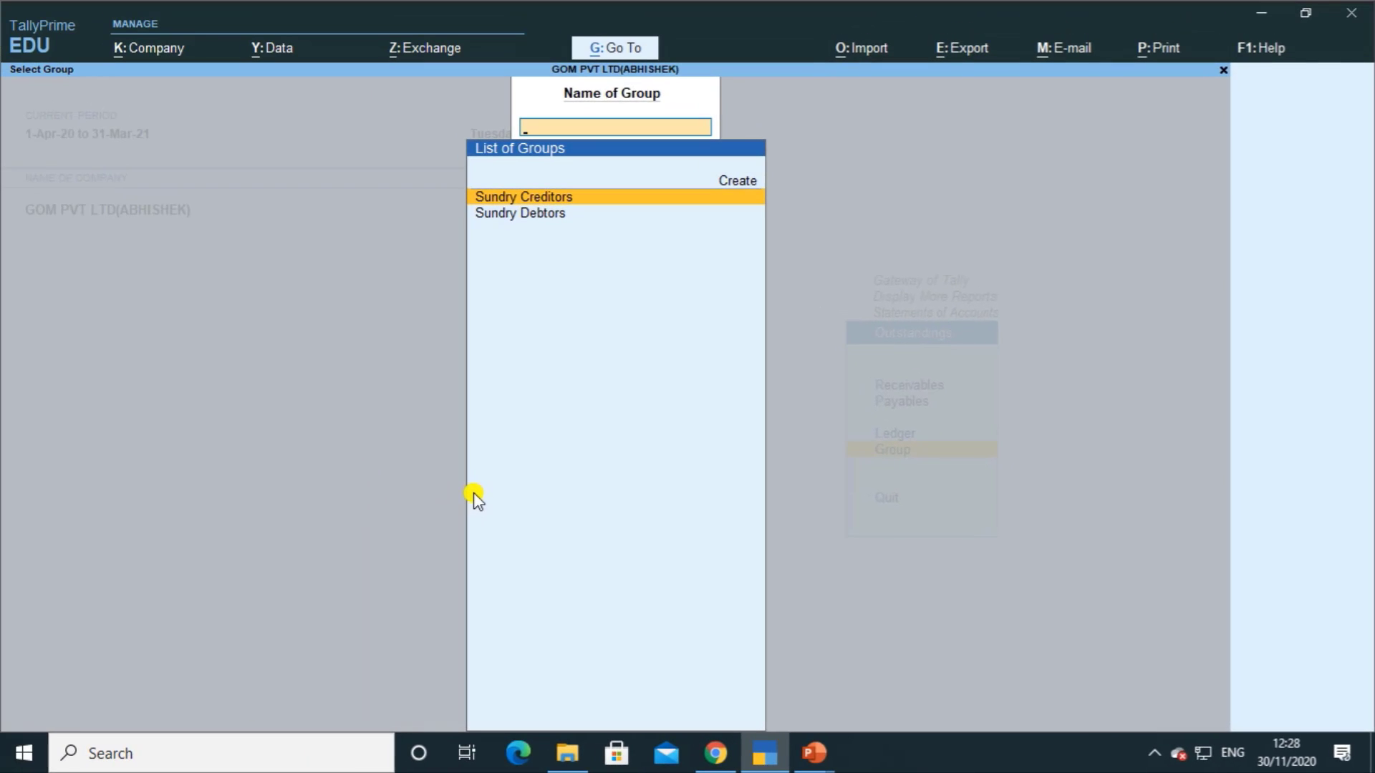
pyautogui.press('Down')
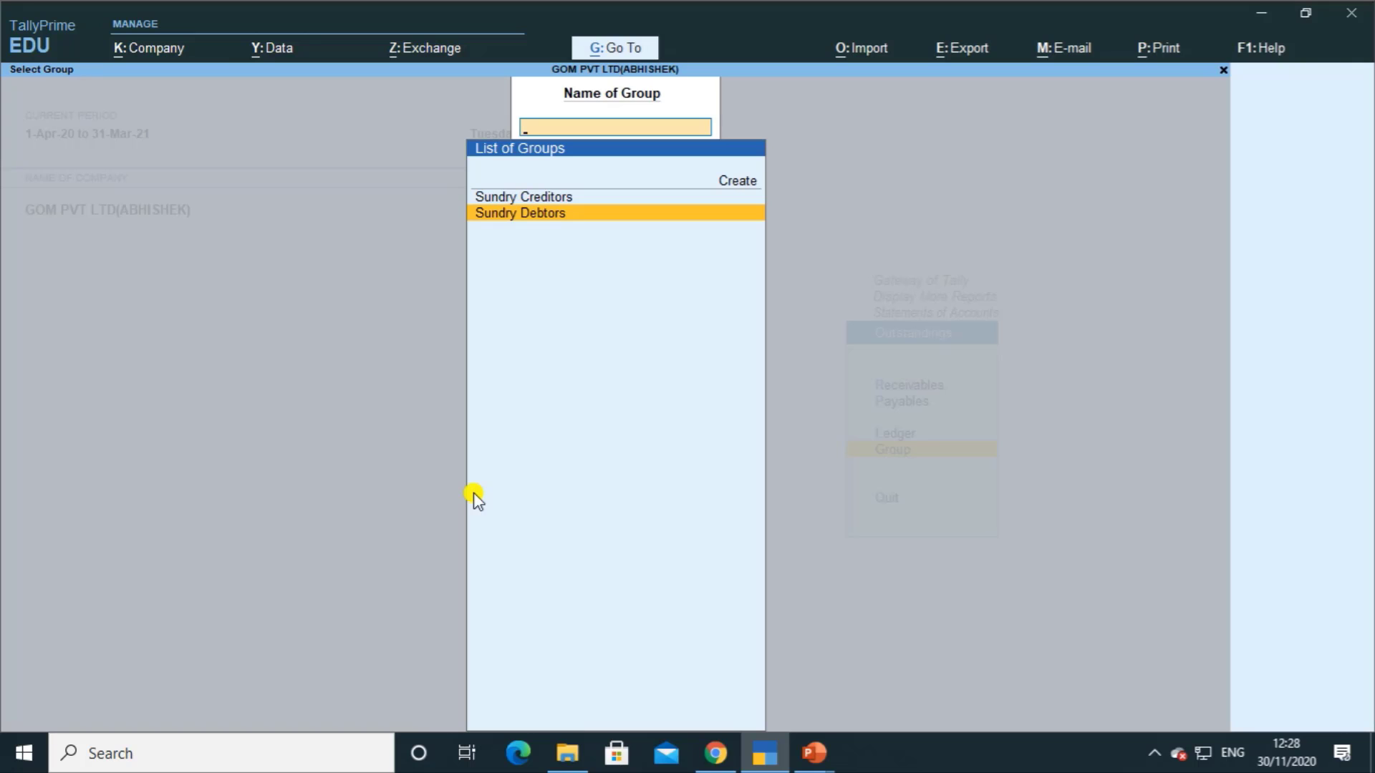
pyautogui.press('Return')
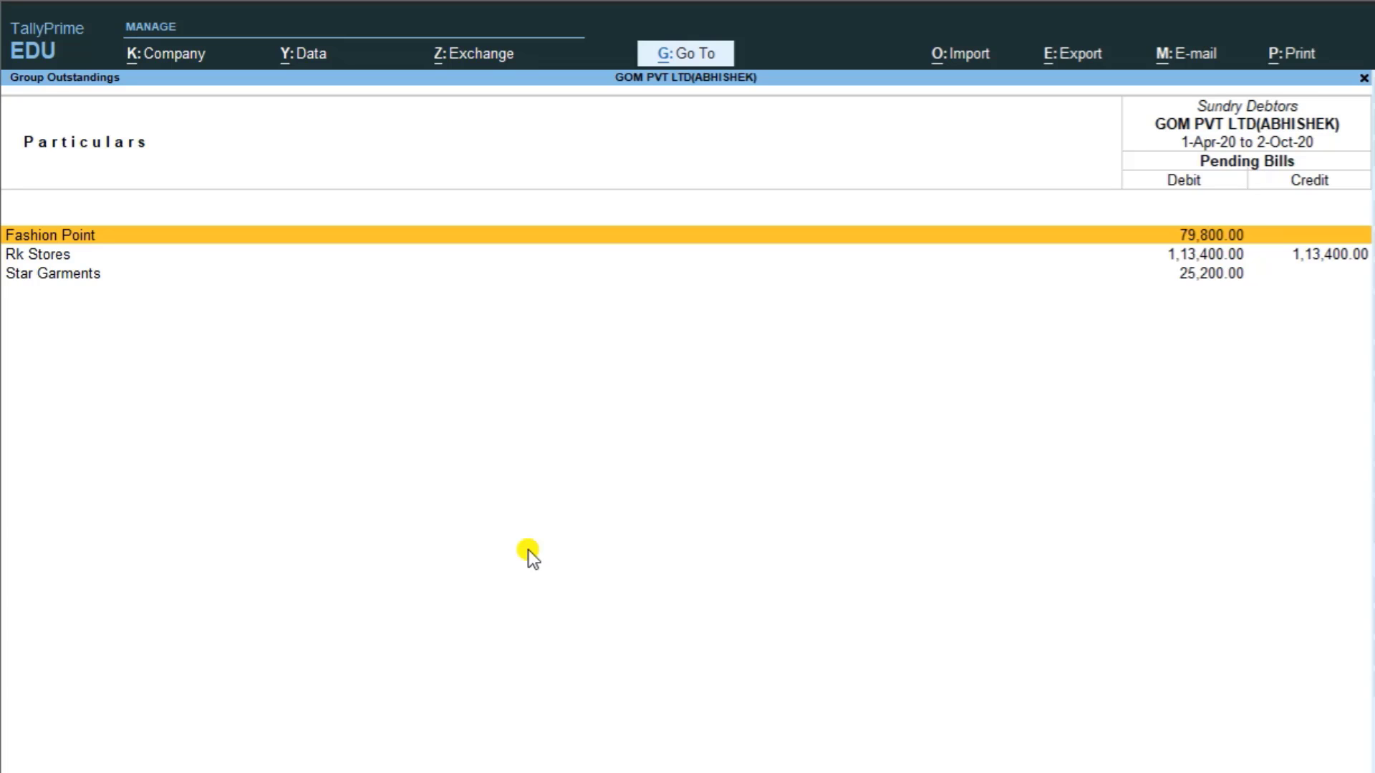
# Step: Switch the group outstandings report to Sundry Creditors, view its pending bills, and return to the Outstandings reports
pyautogui.press('F4')
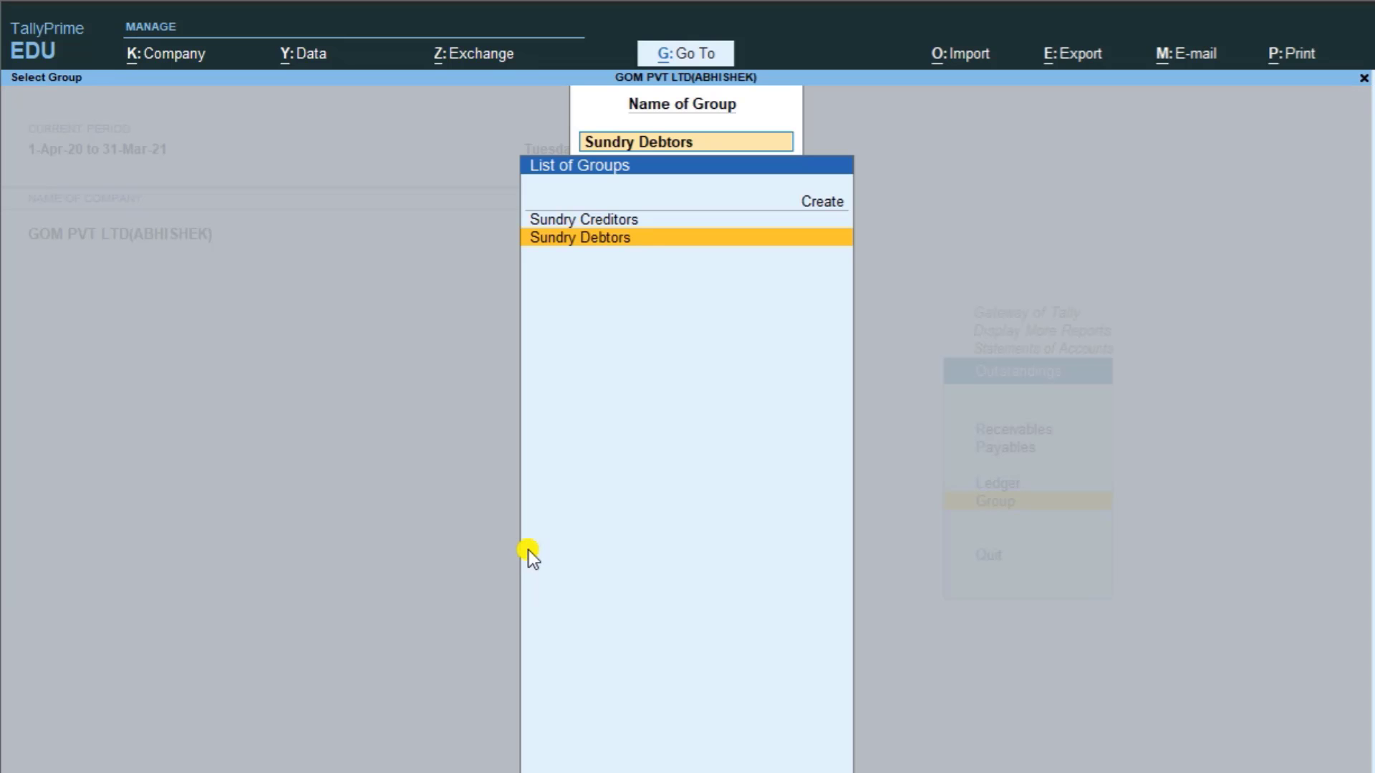
pyautogui.press('Up')
pyautogui.press('Return')
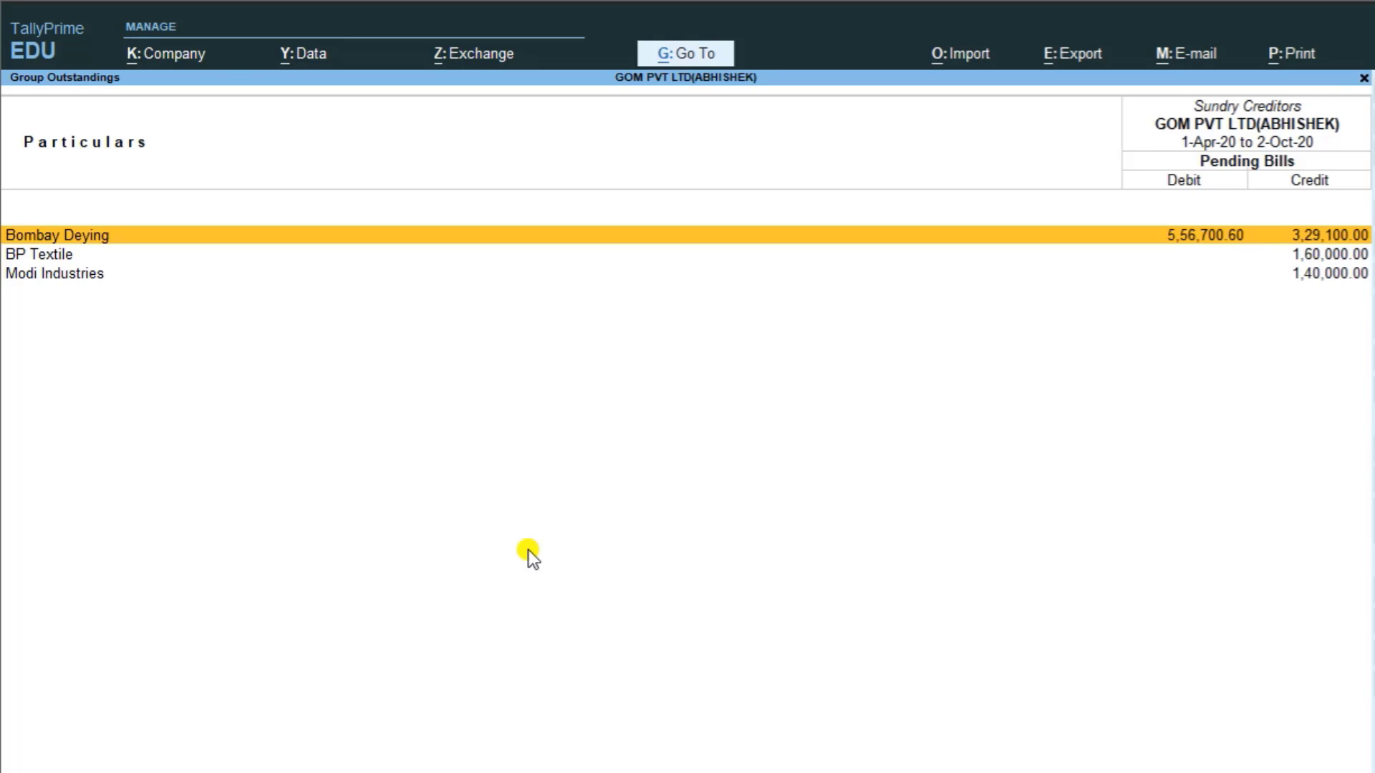
pyautogui.press('Escape')
pyautogui.press('Escape')
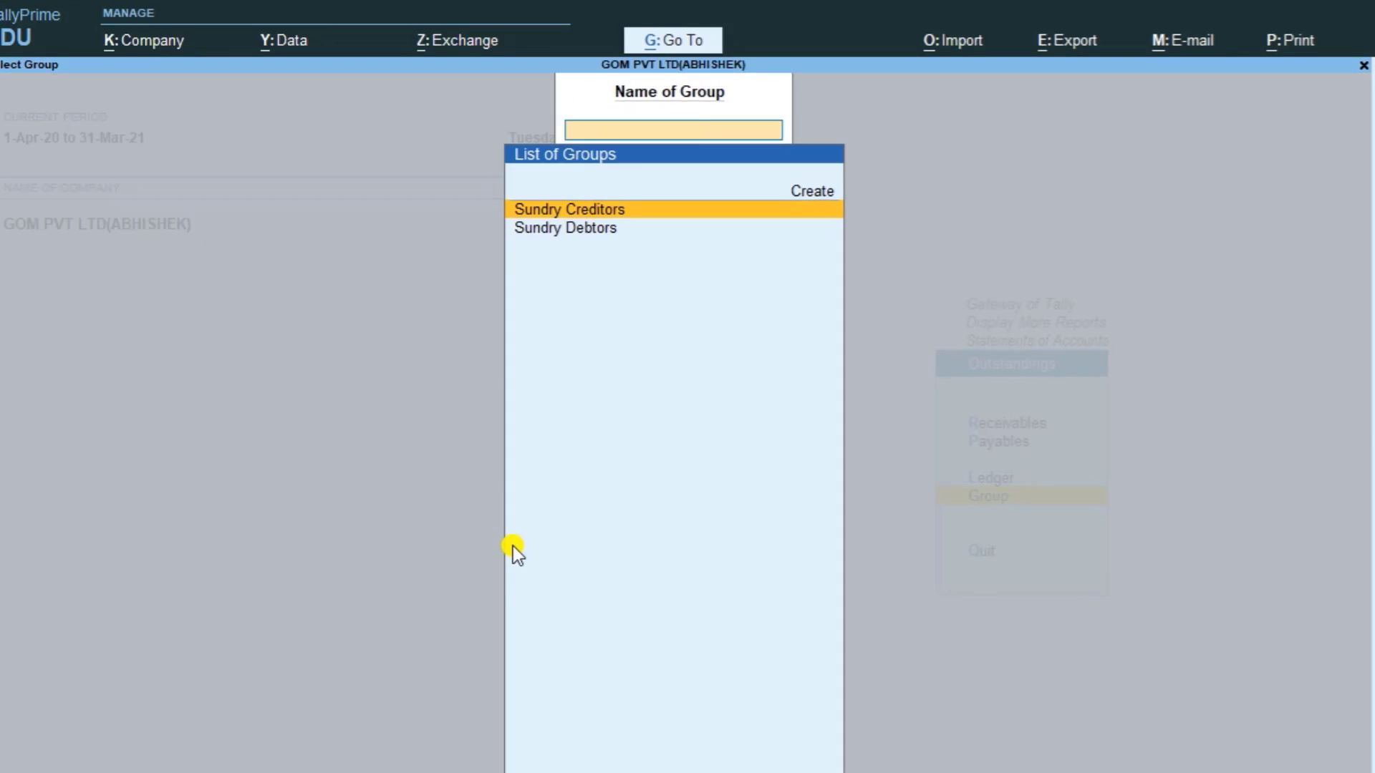
pyautogui.press('Escape')
# Step: Display the ledger outstandings report for Bombay Deying
pyautogui.press('Up')
pyautogui.press('Return')
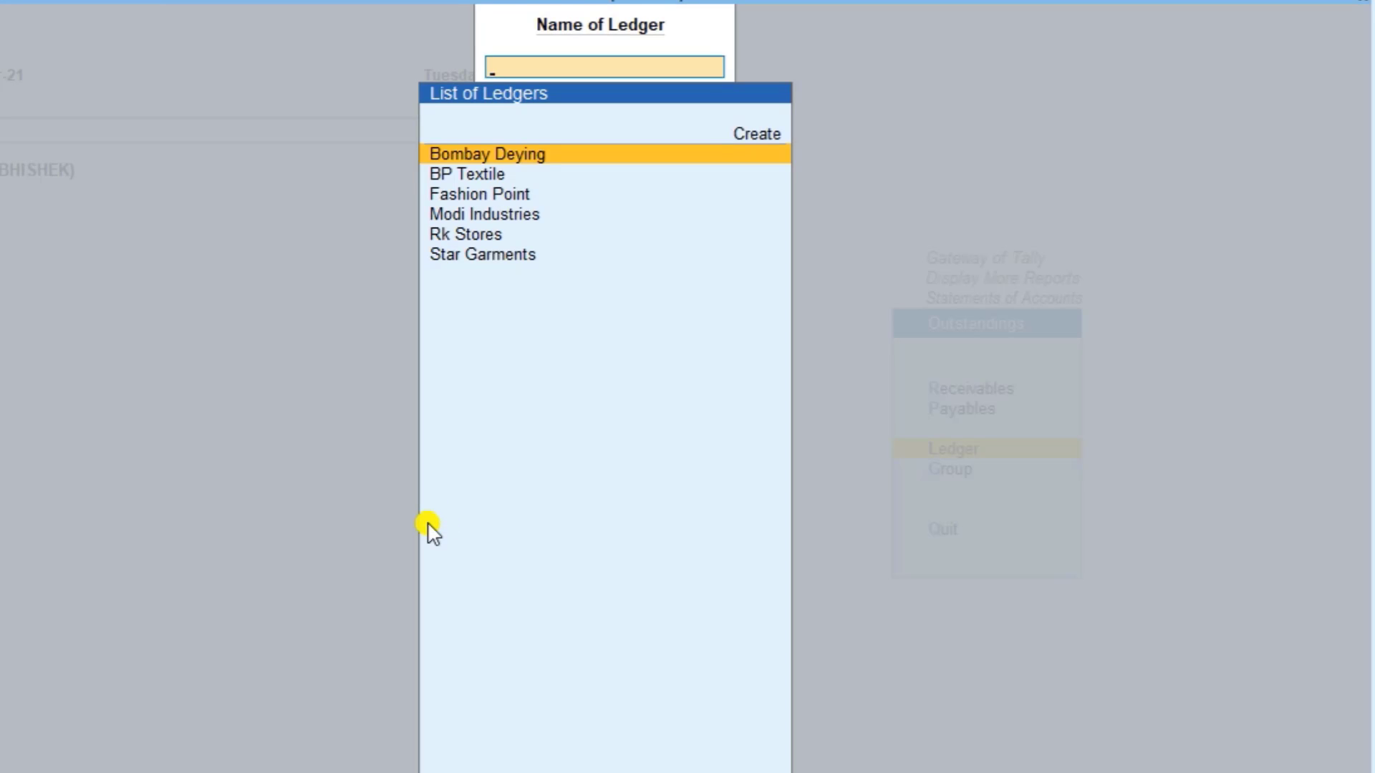
pyautogui.press('Return')
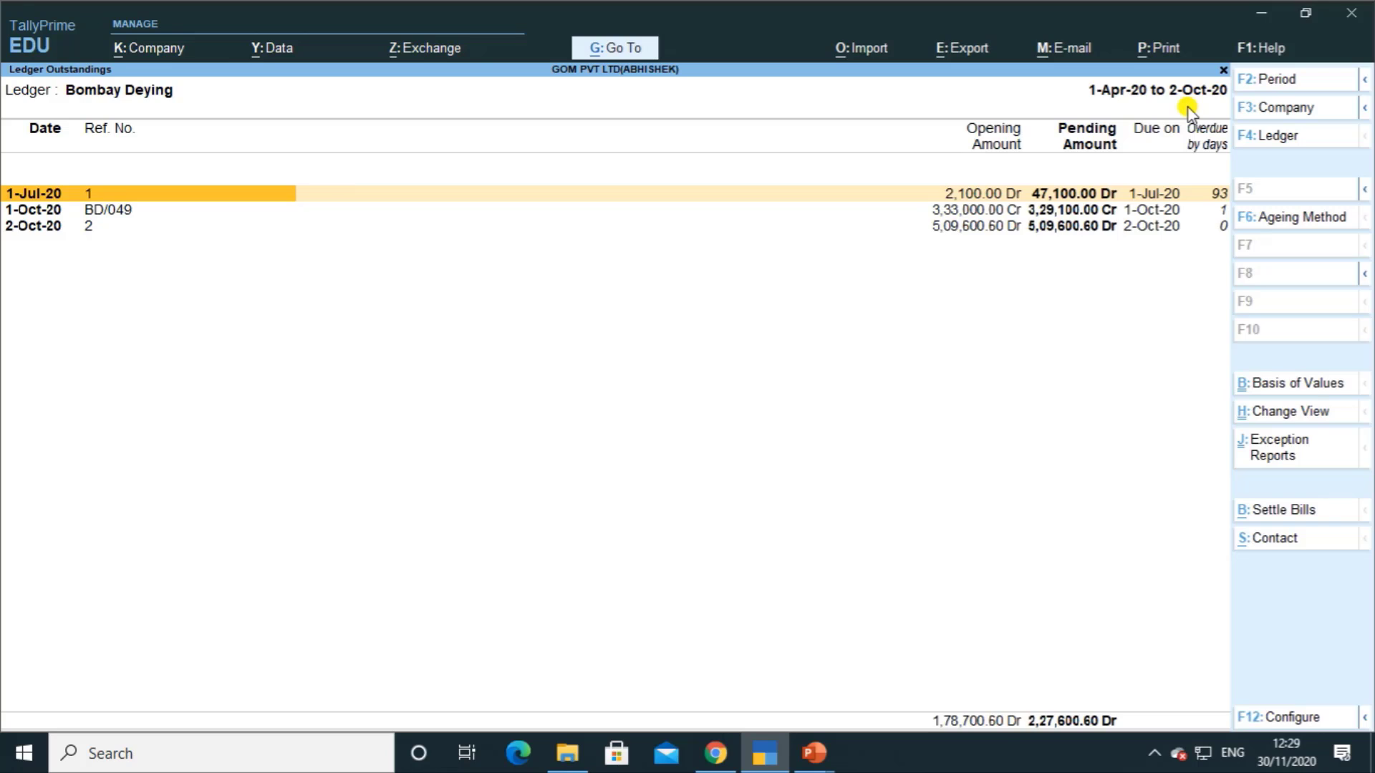
# Step: Extend the Bombay Deying outstandings period to end on 1-Dec-20, keeping the start date of 1-4-2020
pyautogui.press('F2')
pyautogui.press('Return')
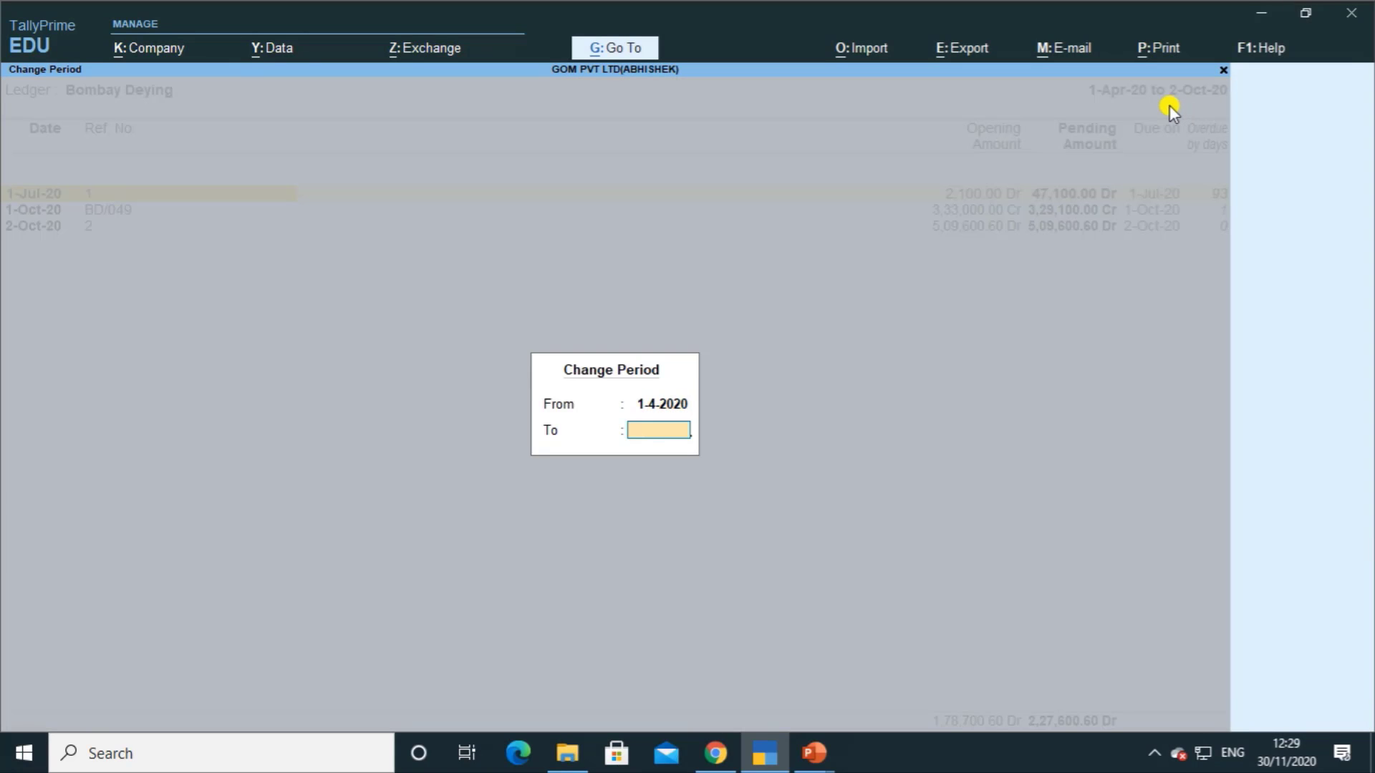
pyautogui.write('1.12')
pyautogui.press('Return')
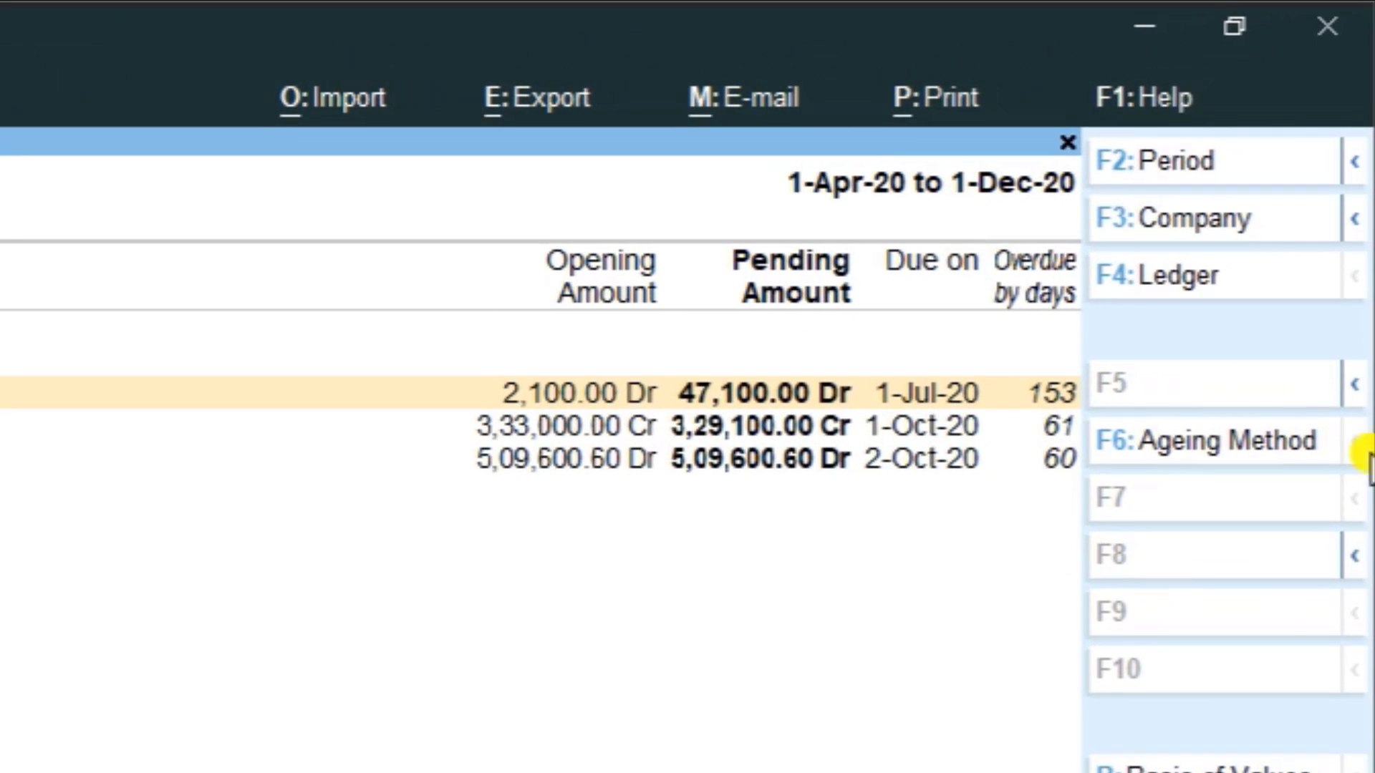
# Step: Show the outstanding bills aged by due date, accepting the ranges 0-10, 10-50, 50-100, 100-150 and over 150 days
pyautogui.click(1282, 462)
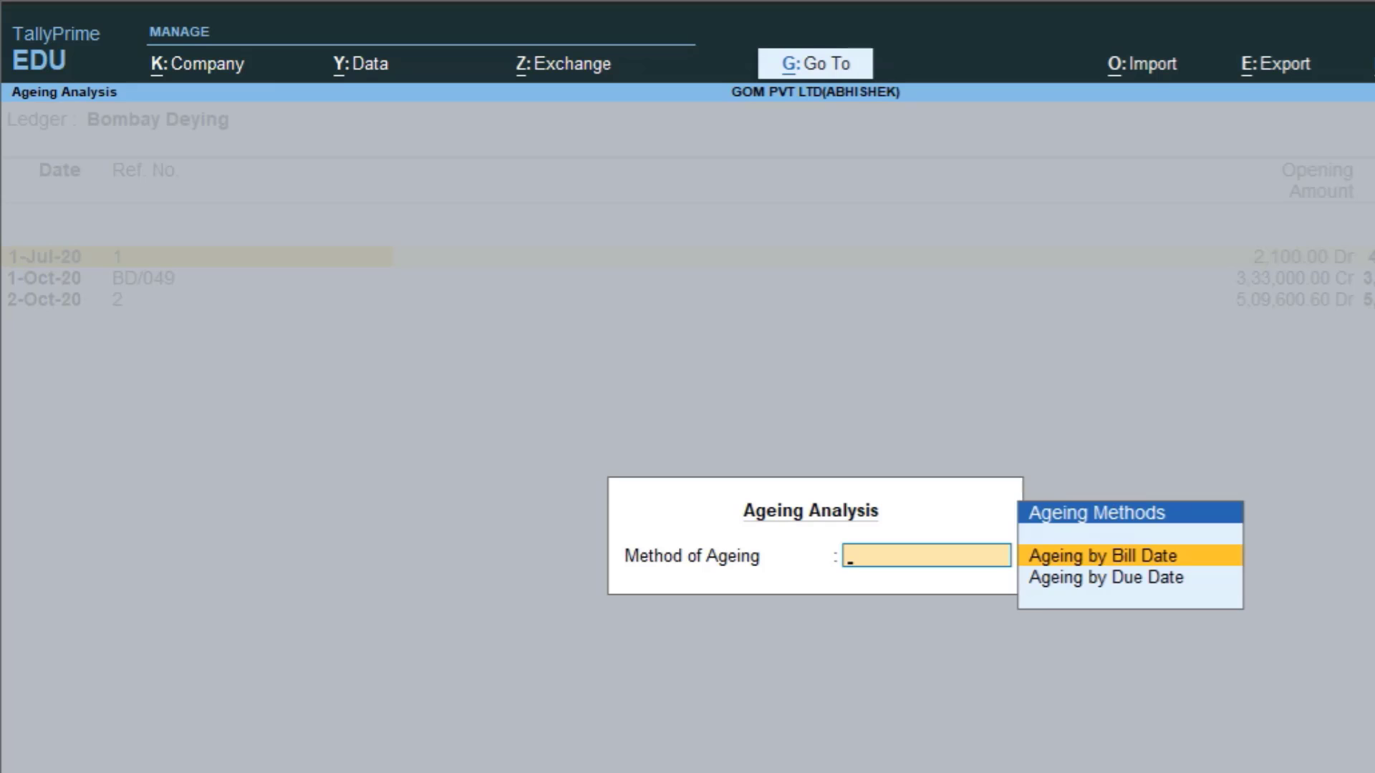
pyautogui.press('Down')
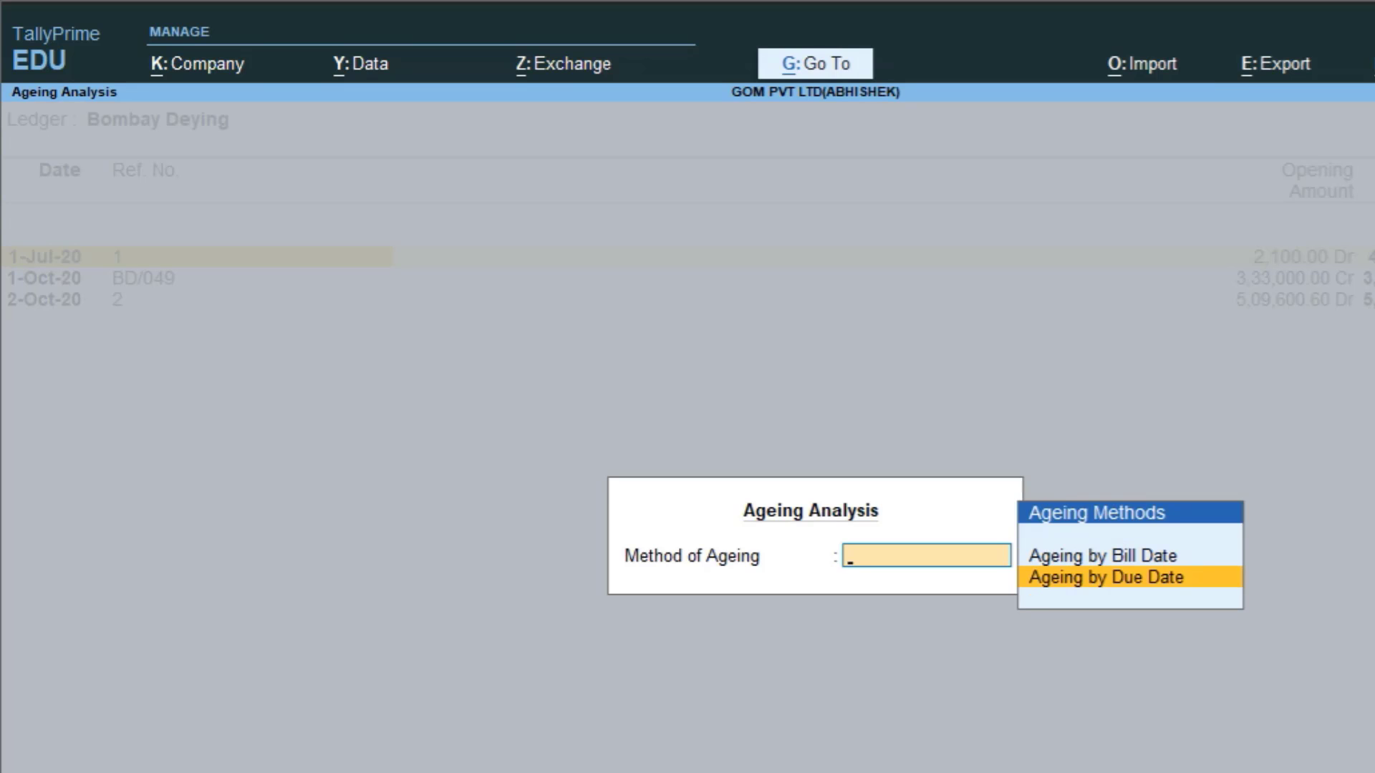
pyautogui.press('Return')
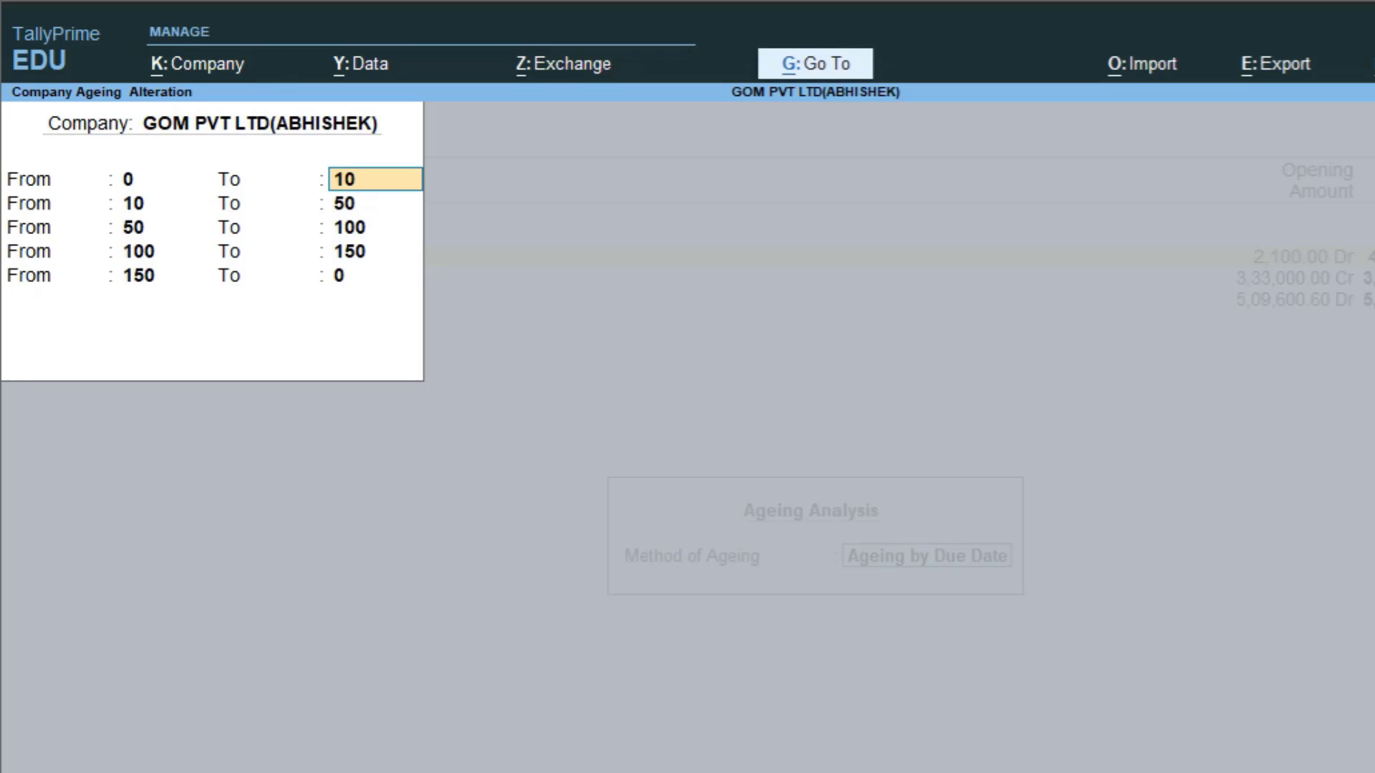
pyautogui.press('Return')
pyautogui.press('Return')
pyautogui.press('Return')
pyautogui.press('Return')
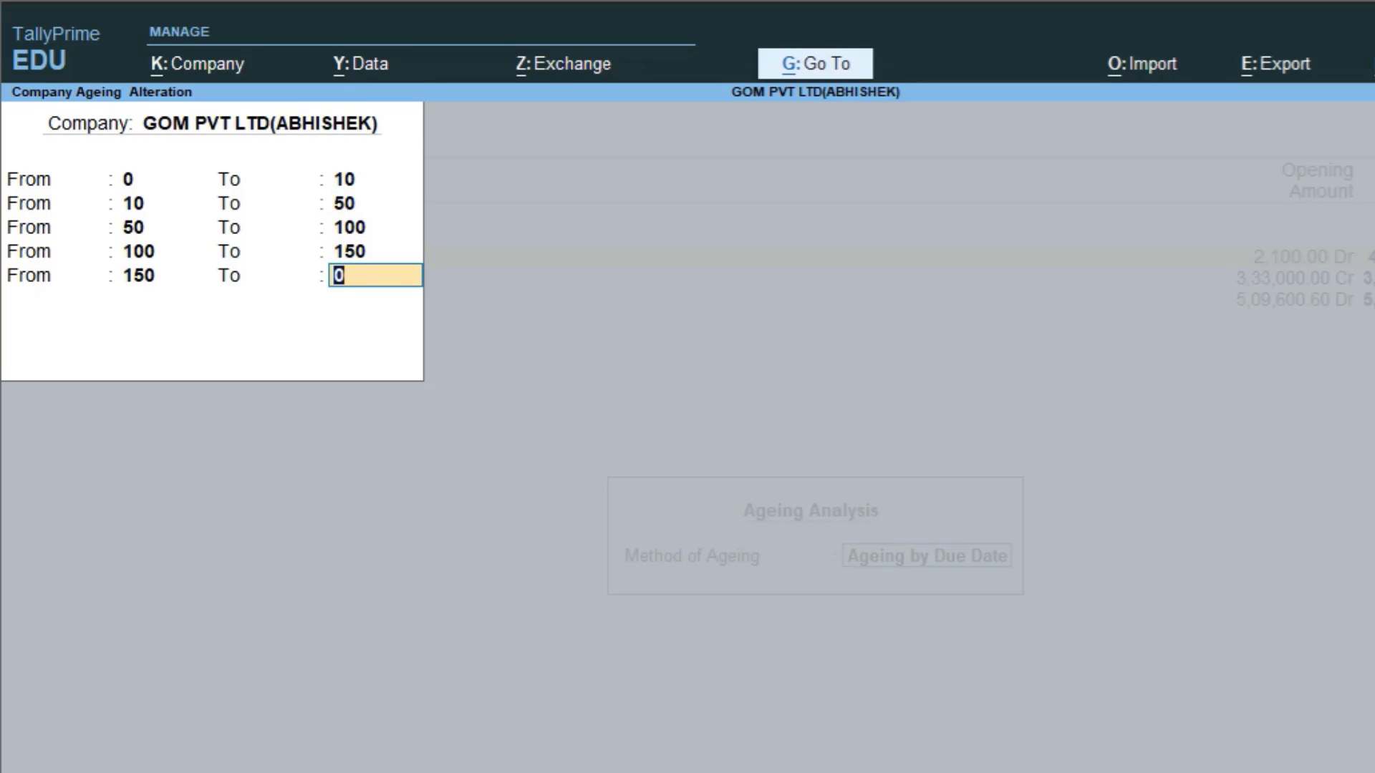
pyautogui.press('Return')
pyautogui.press('Return')
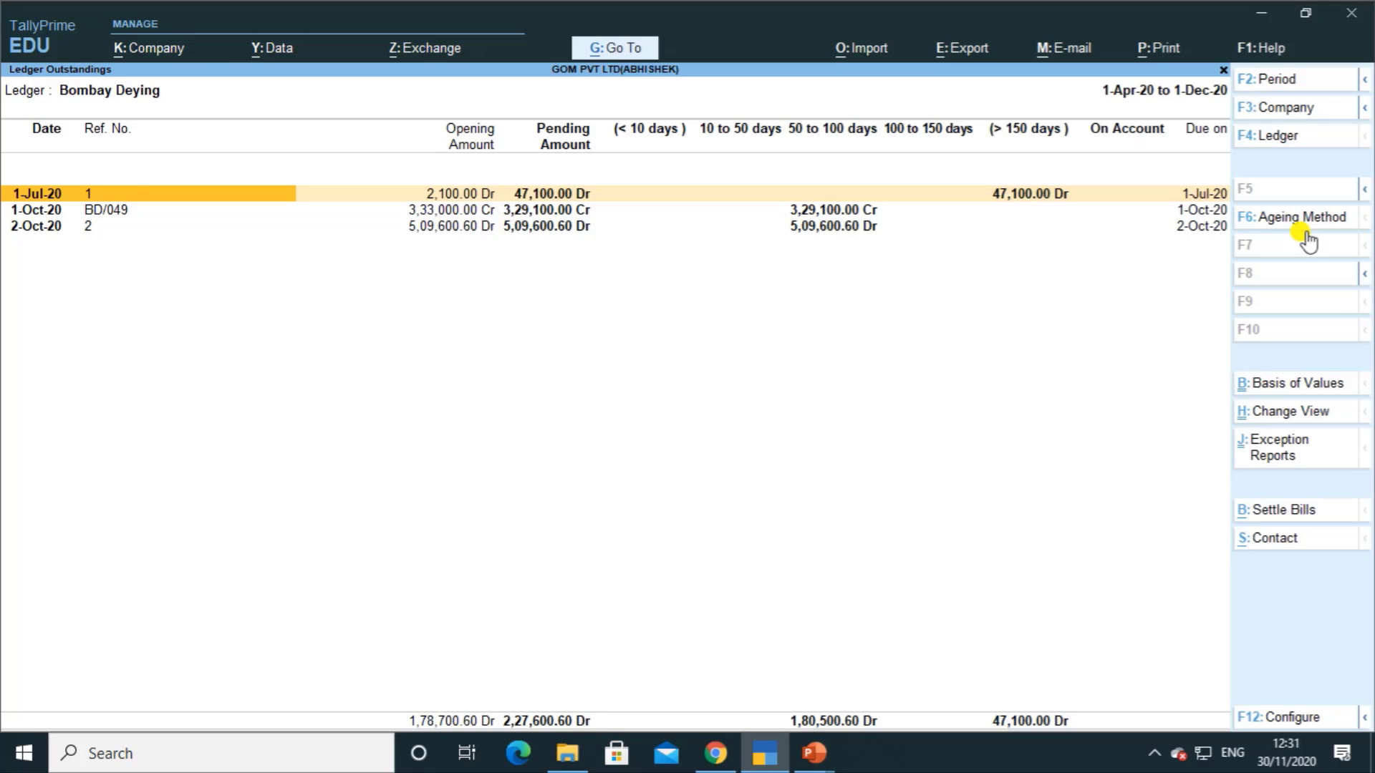
# Step: Reopen Bombay Deying's ledger outstandings without ageing columns and set the period's end date to 1-Dec-20
pyautogui.press('Escape')
pyautogui.press('Return')
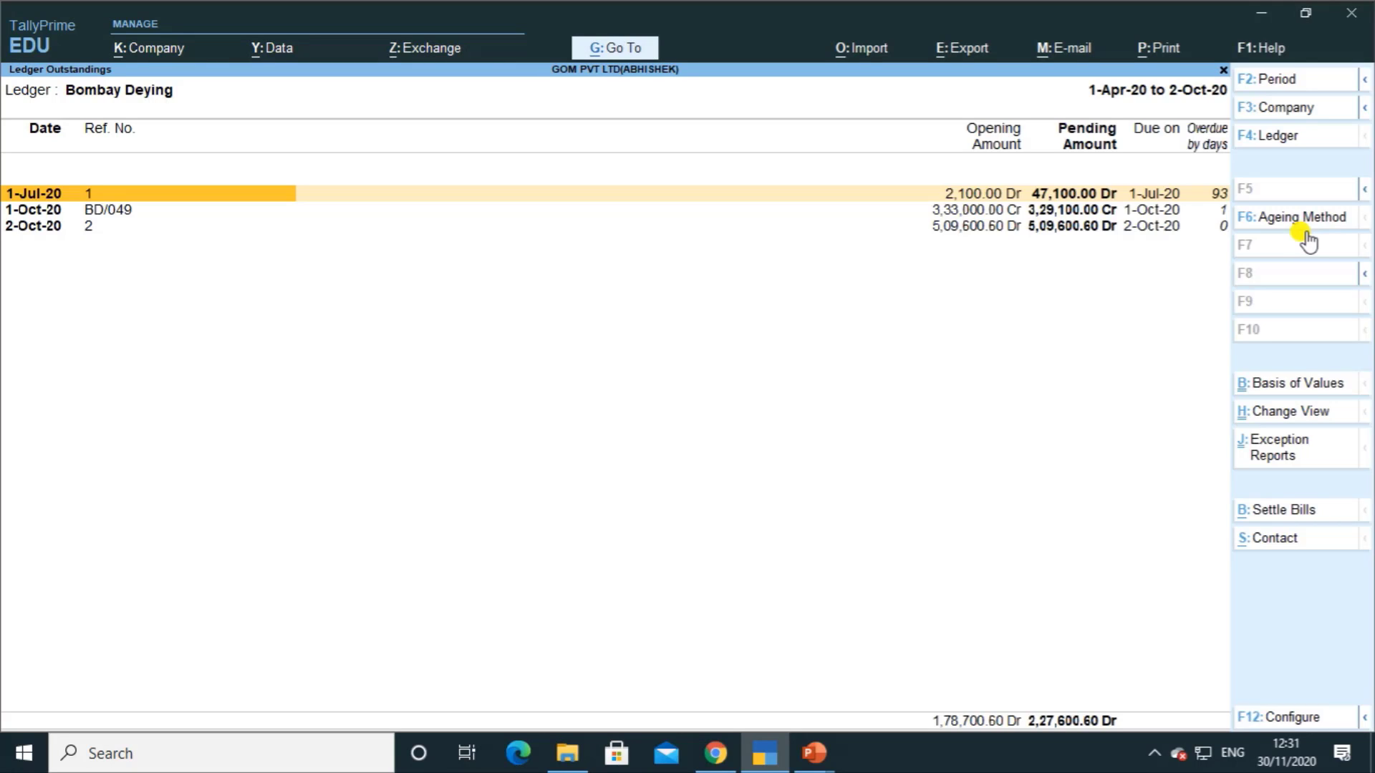
pyautogui.press('F2')
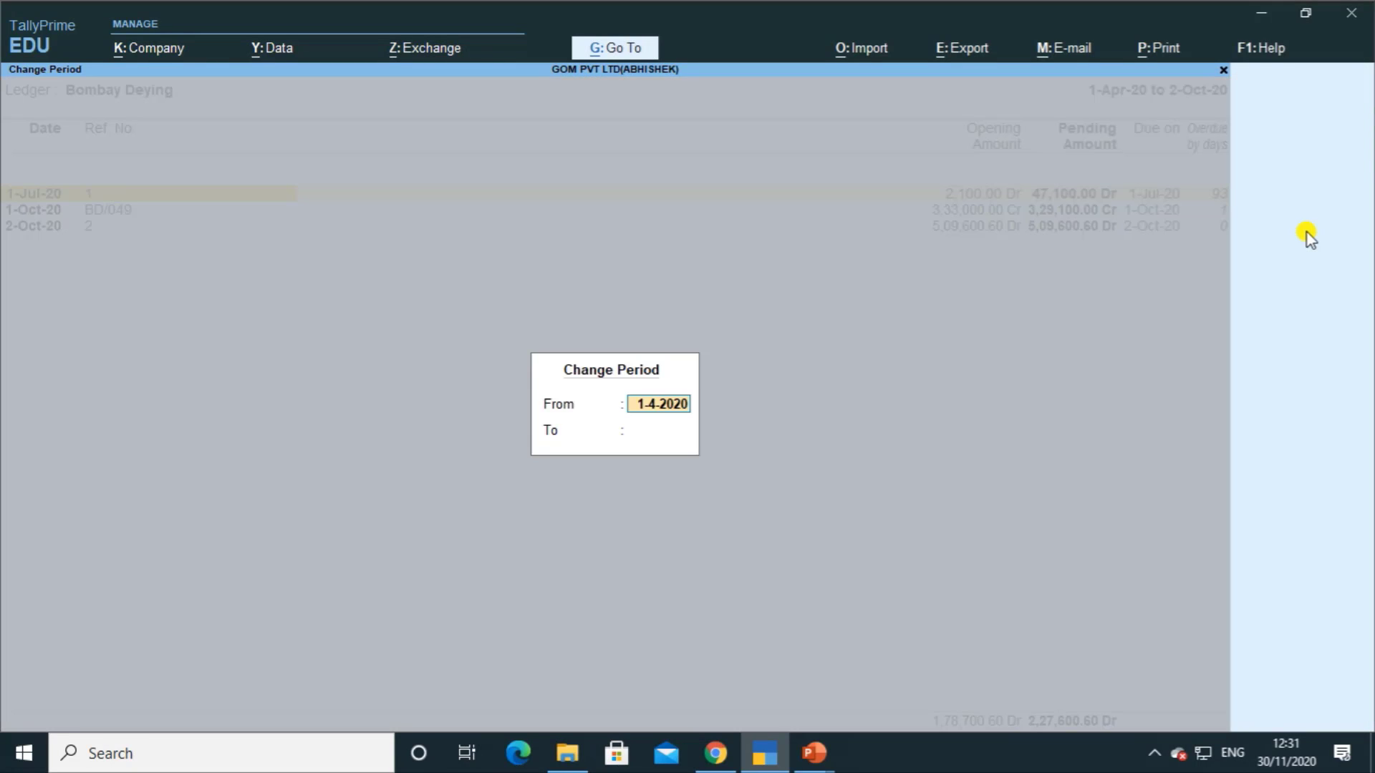
pyautogui.press('Return')
pyautogui.write('3')
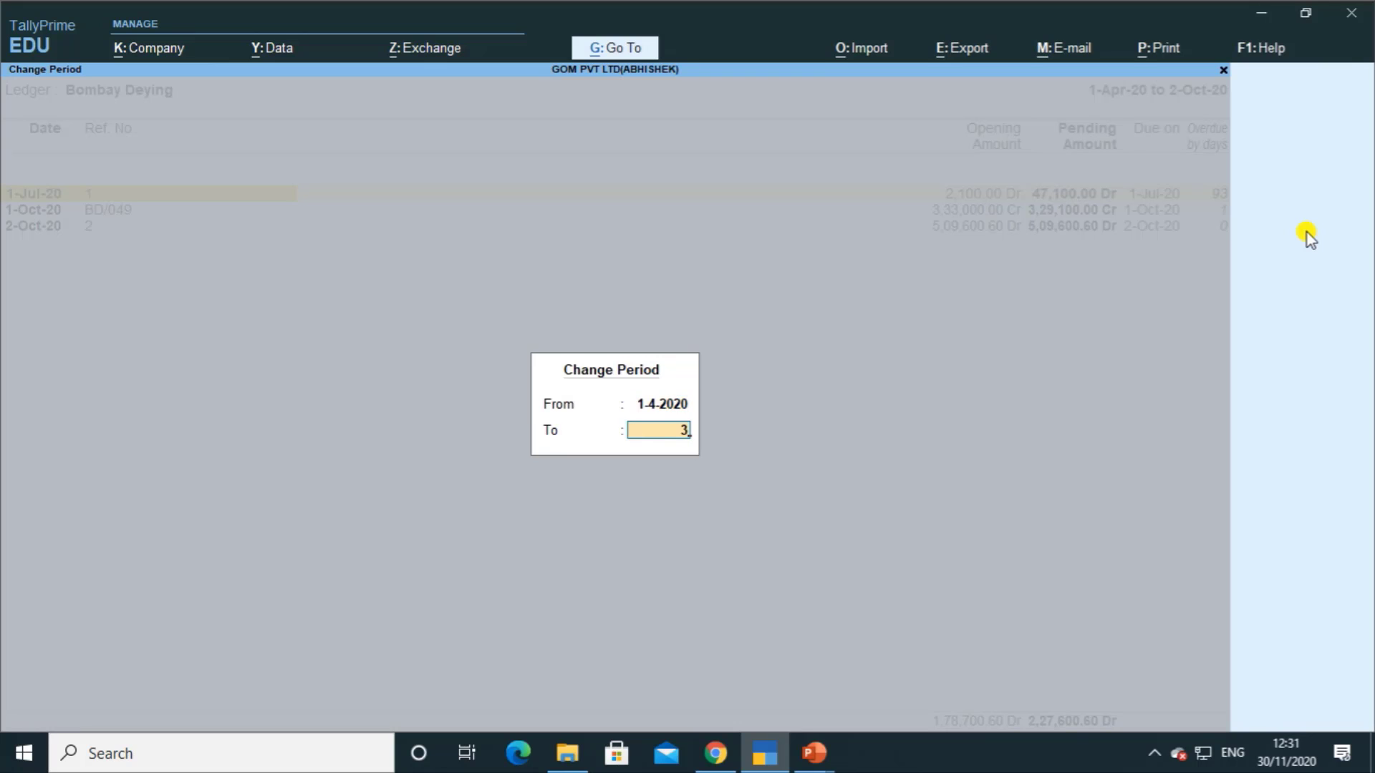
pyautogui.press('BackSpace')
pyautogui.write('1.12')
pyautogui.press('Return')
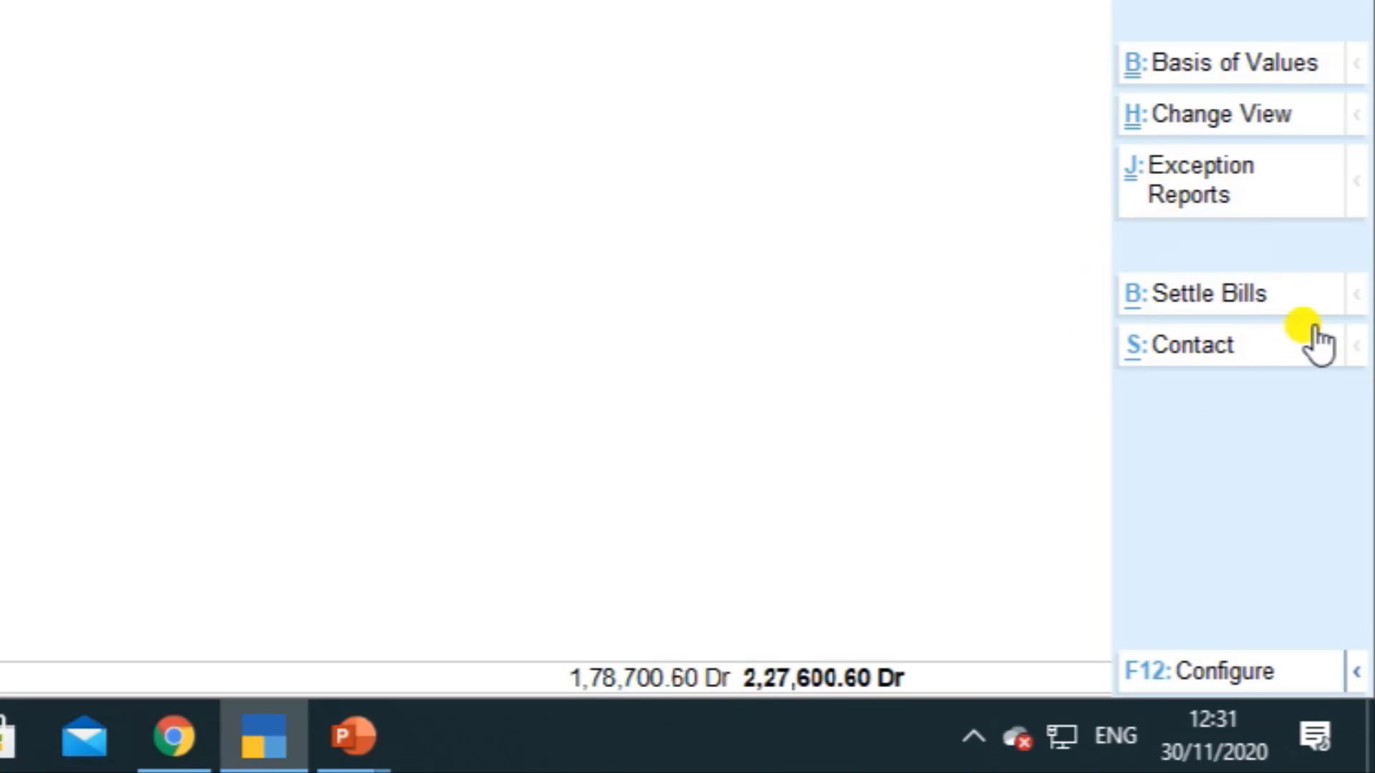
# Step: Start settling Bombay Deying's 1-Jul-20 bill with a receipt dated 1-Dec-20 into the PNB Bank account
pyautogui.click(1312, 320)
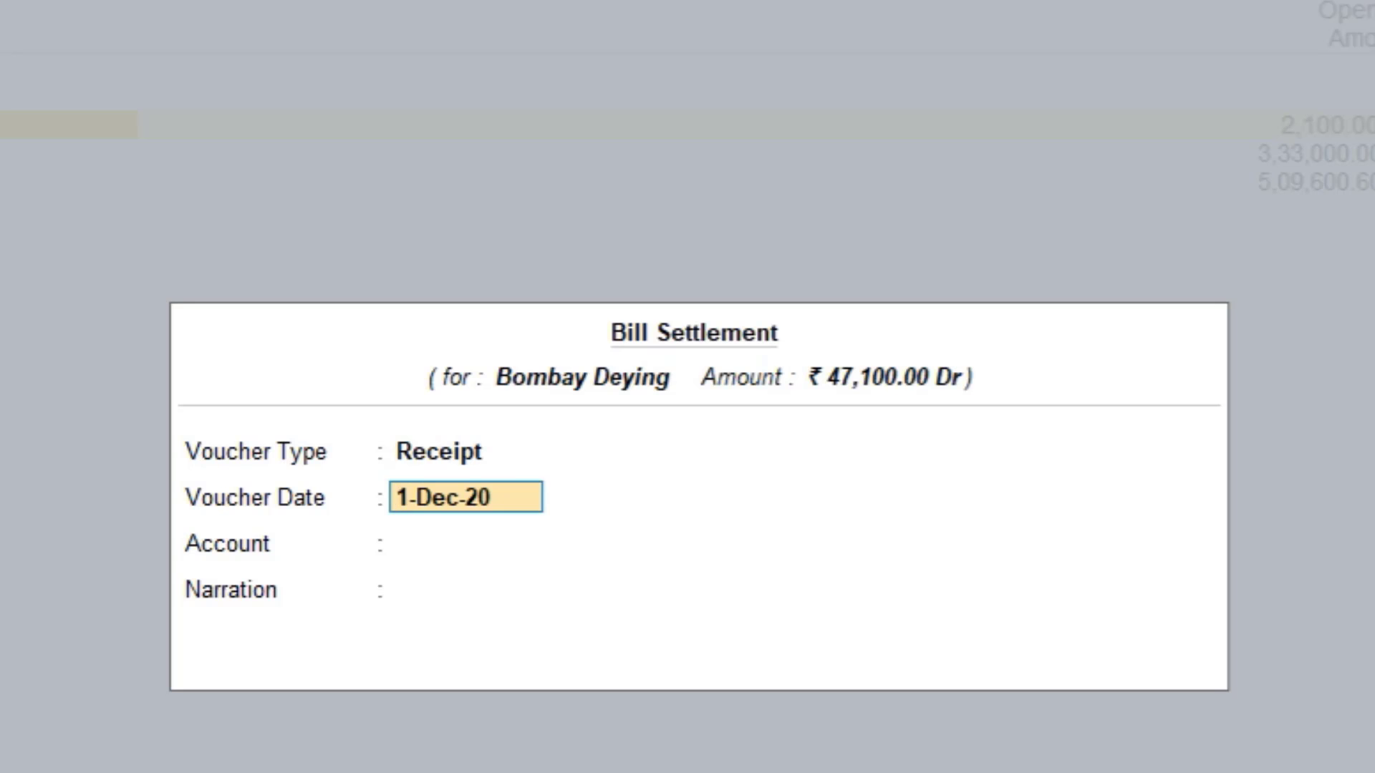
pyautogui.press('Return')
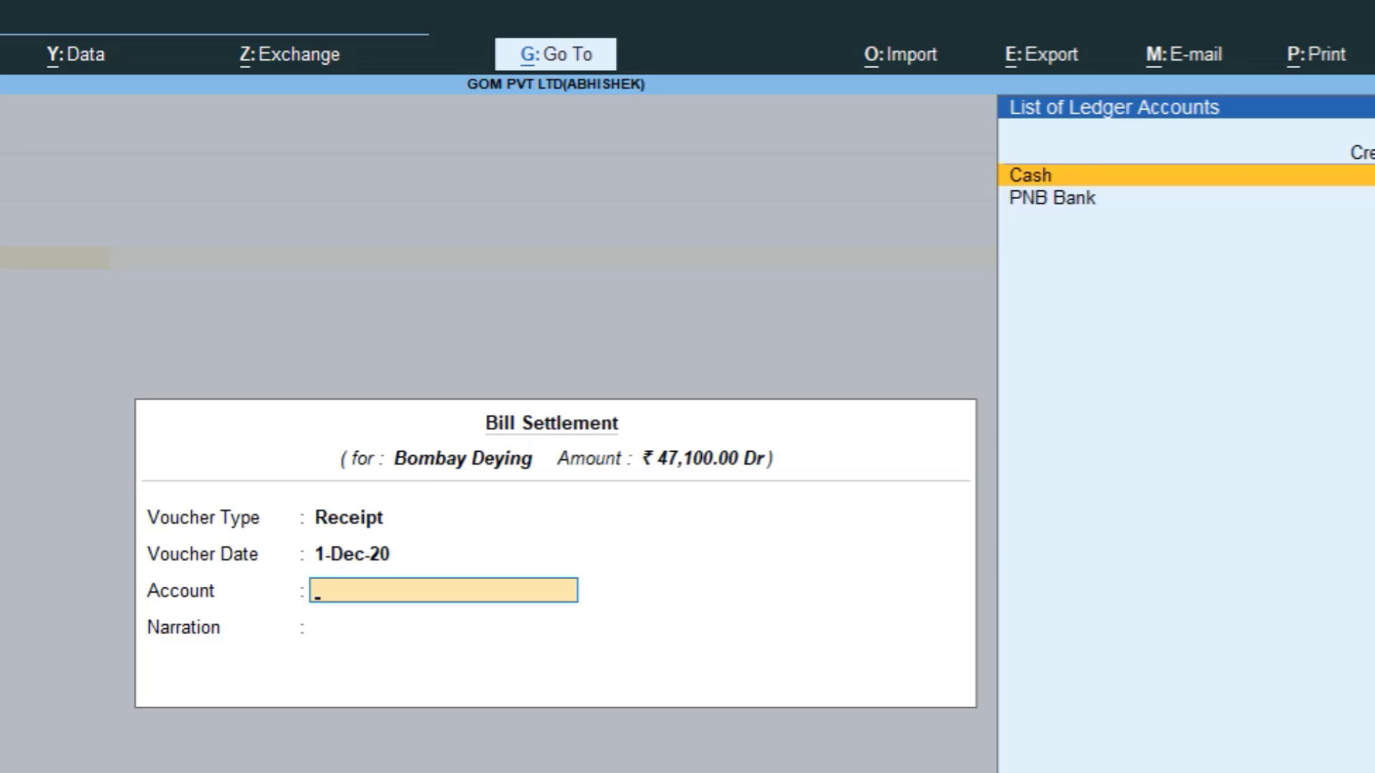
pyautogui.press('Down')
pyautogui.press('Return')
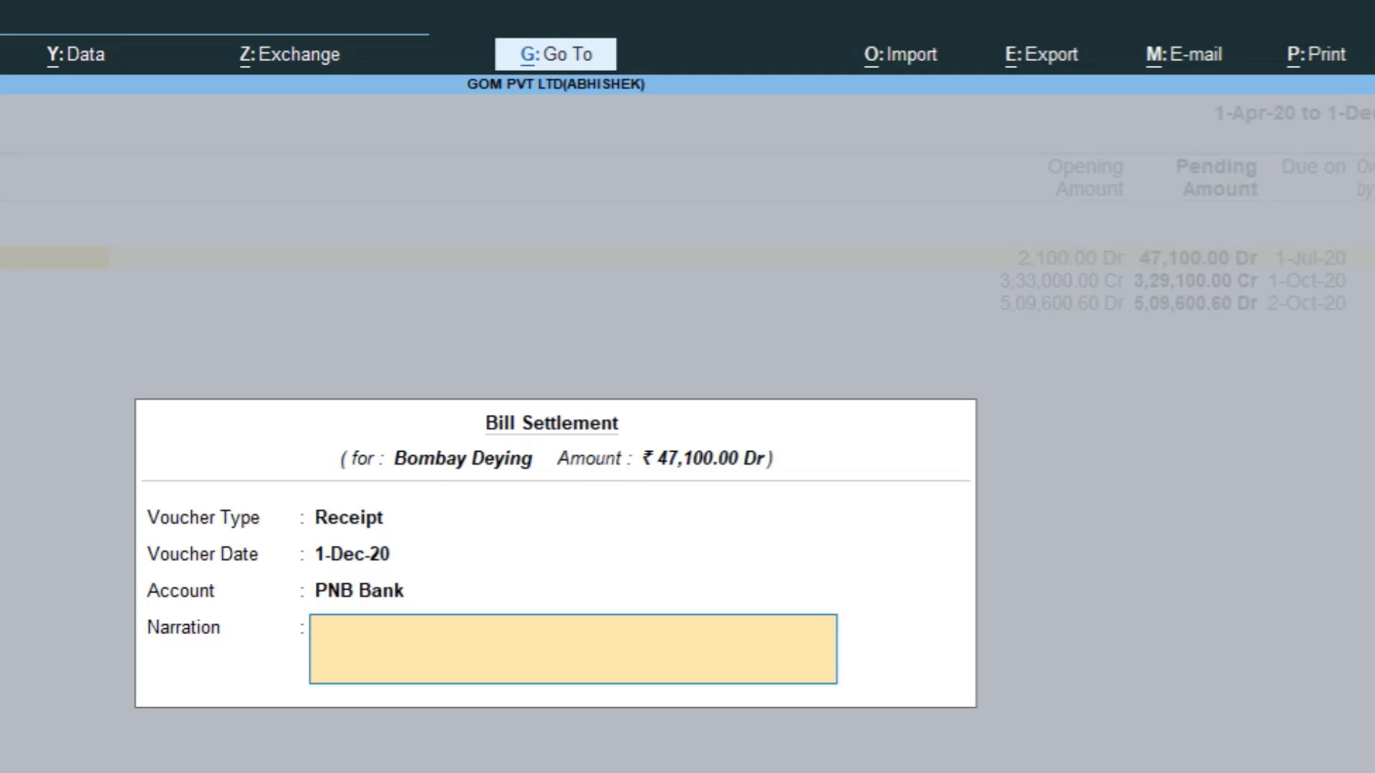
# Step: Enter the narration "recieved bill from bombay deying" for the bill settlement
pyautogui.write('revi')
pyautogui.press('BackSpace')
pyautogui.press('BackSpace')
pyautogui.write('cieved bill')
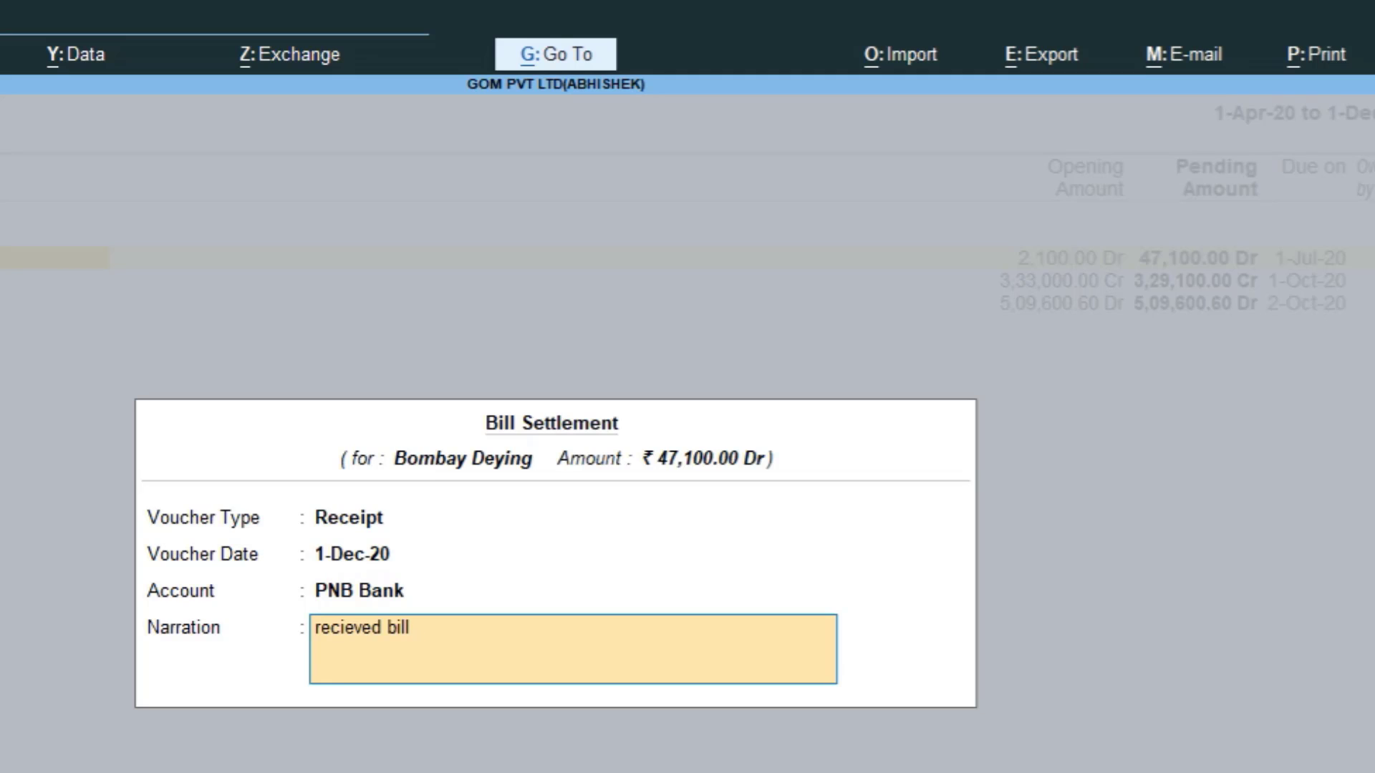
pyautogui.write(' from bombay')
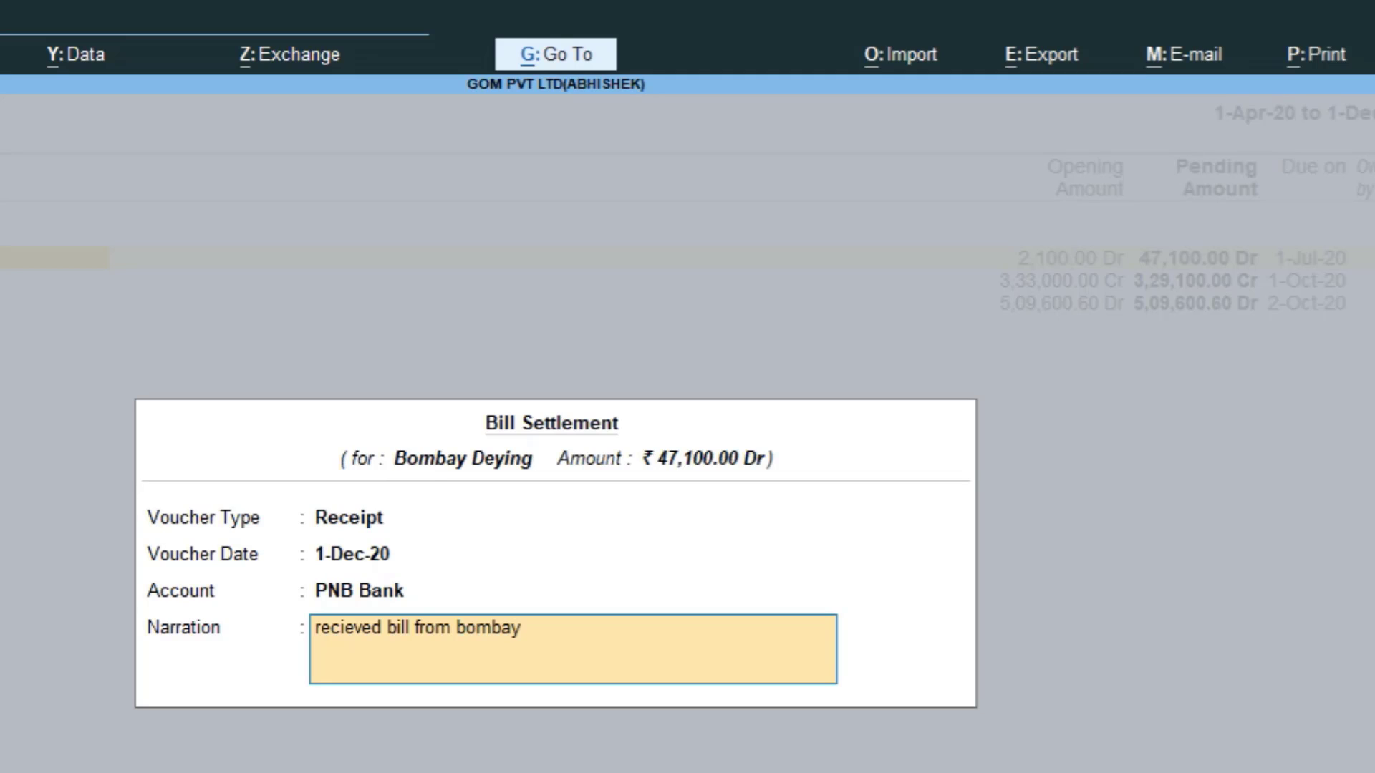
pyautogui.write(' deying')
pyautogui.press('Return')
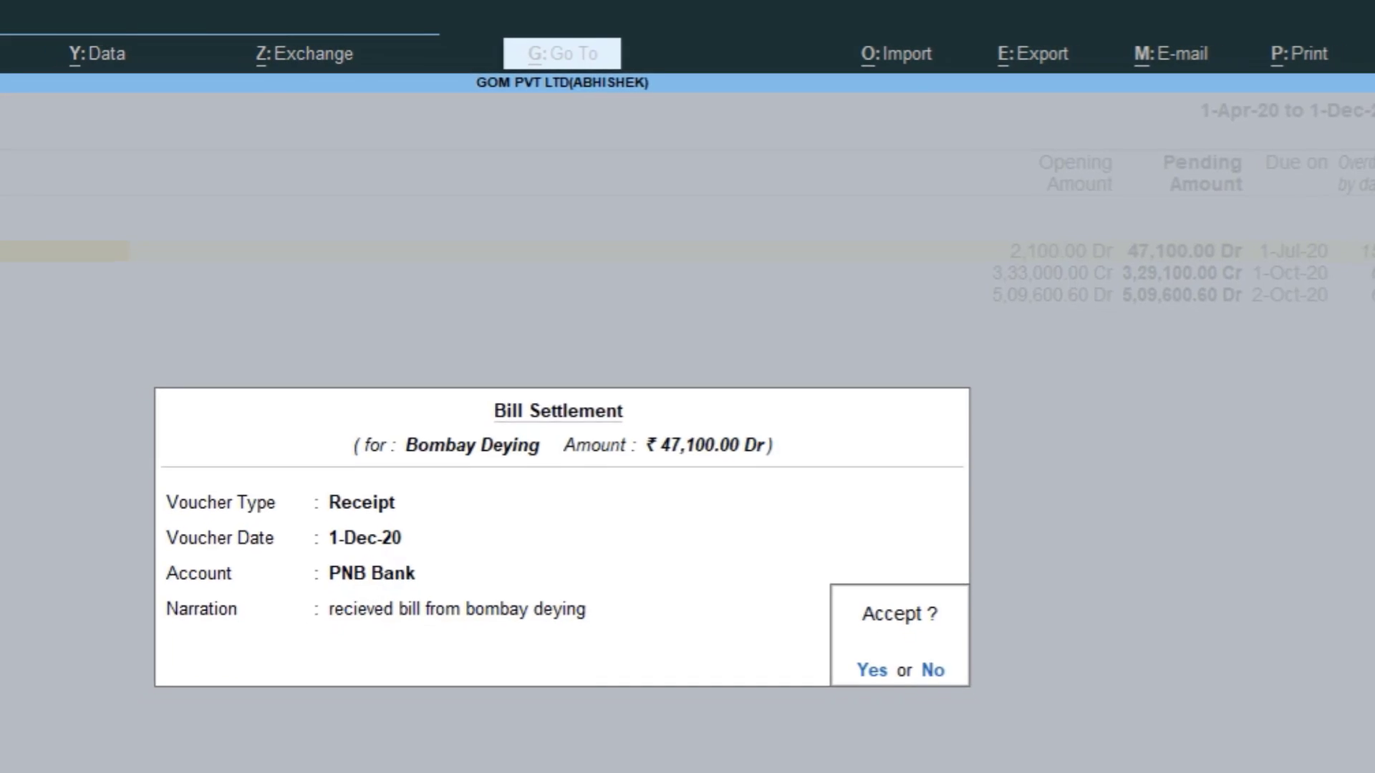
# Step: Accept the bill settlement and save Bombay Deying's receipt voucher for 47,100
pyautogui.press('Return')
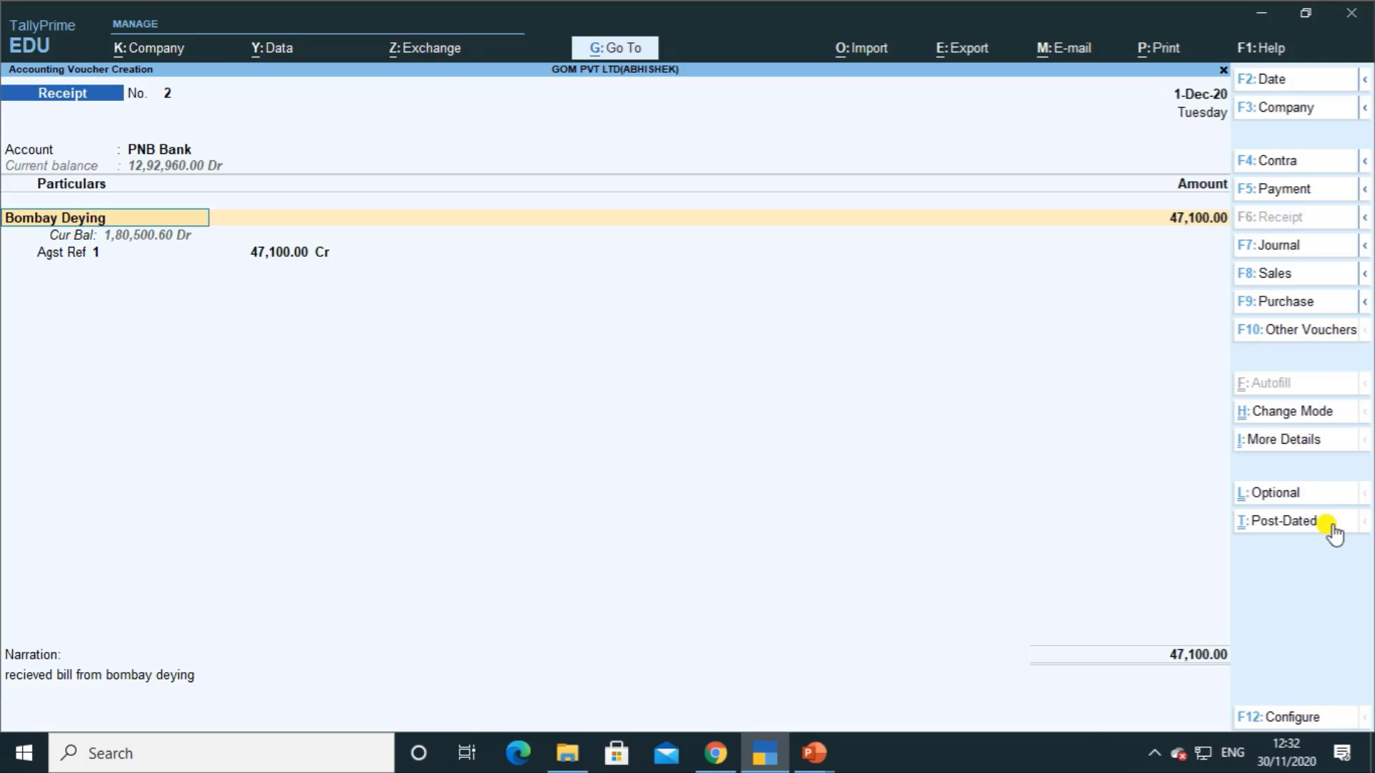
pyautogui.press('Return')
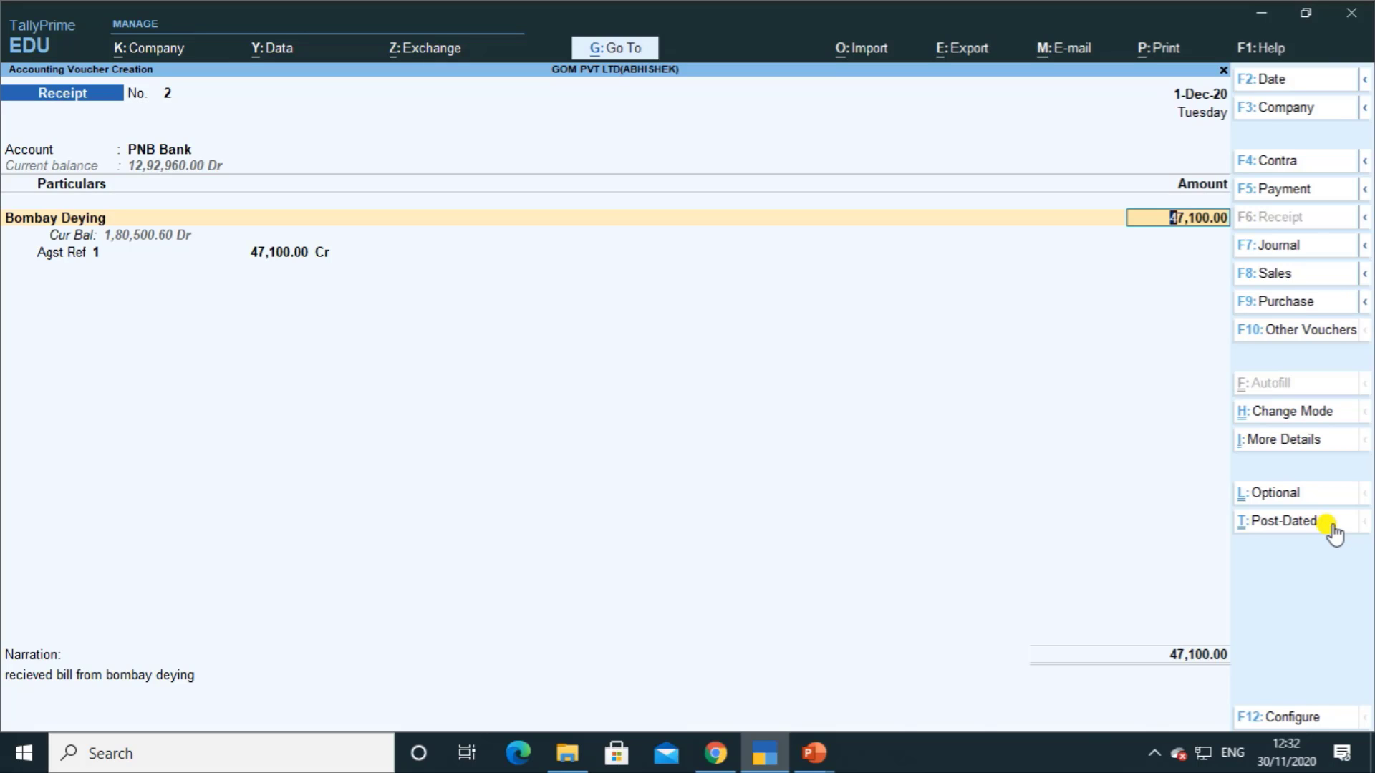
pyautogui.hotkey('ctrl', 'a')
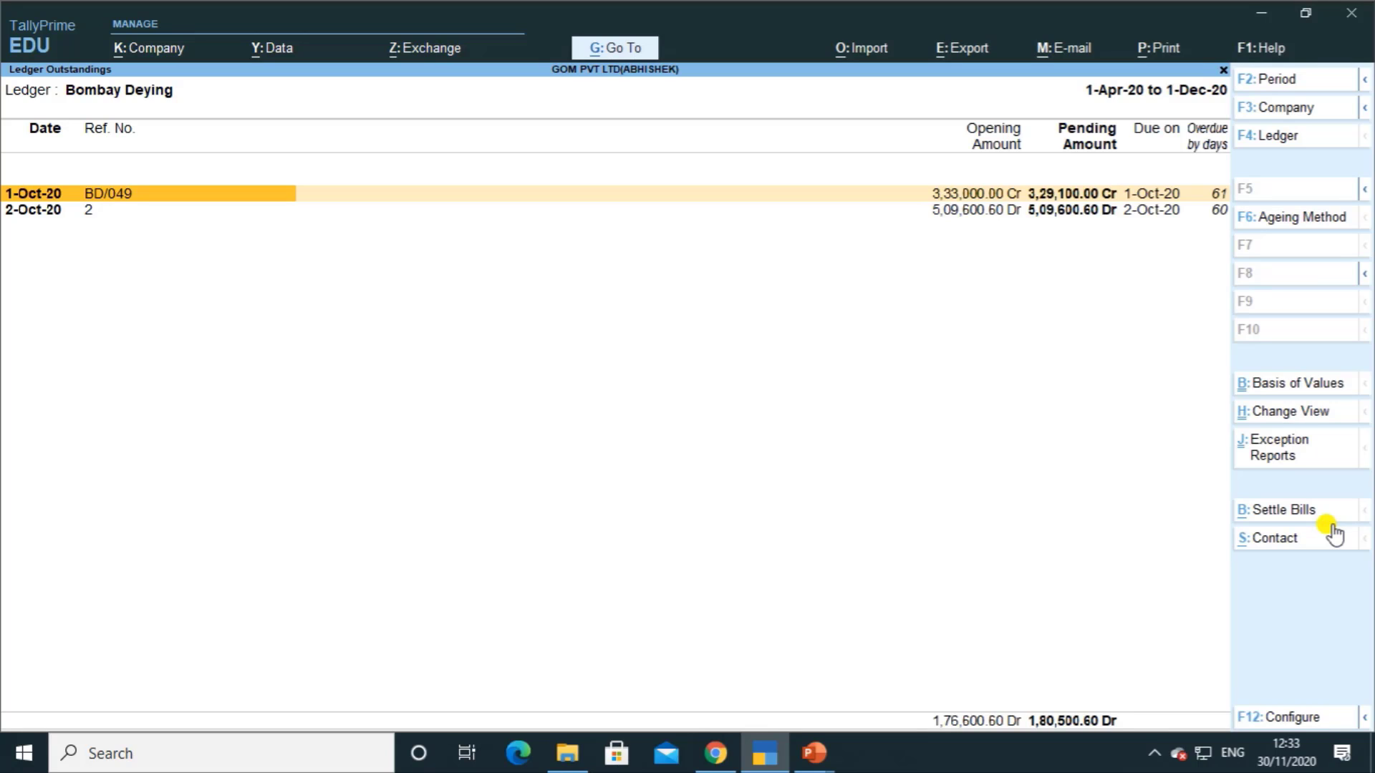
# Step: Start settling Bombay Deying's bill BD/049 with a payment dated 1-Dec-20 from the Cash account
pyautogui.click(1333, 537)
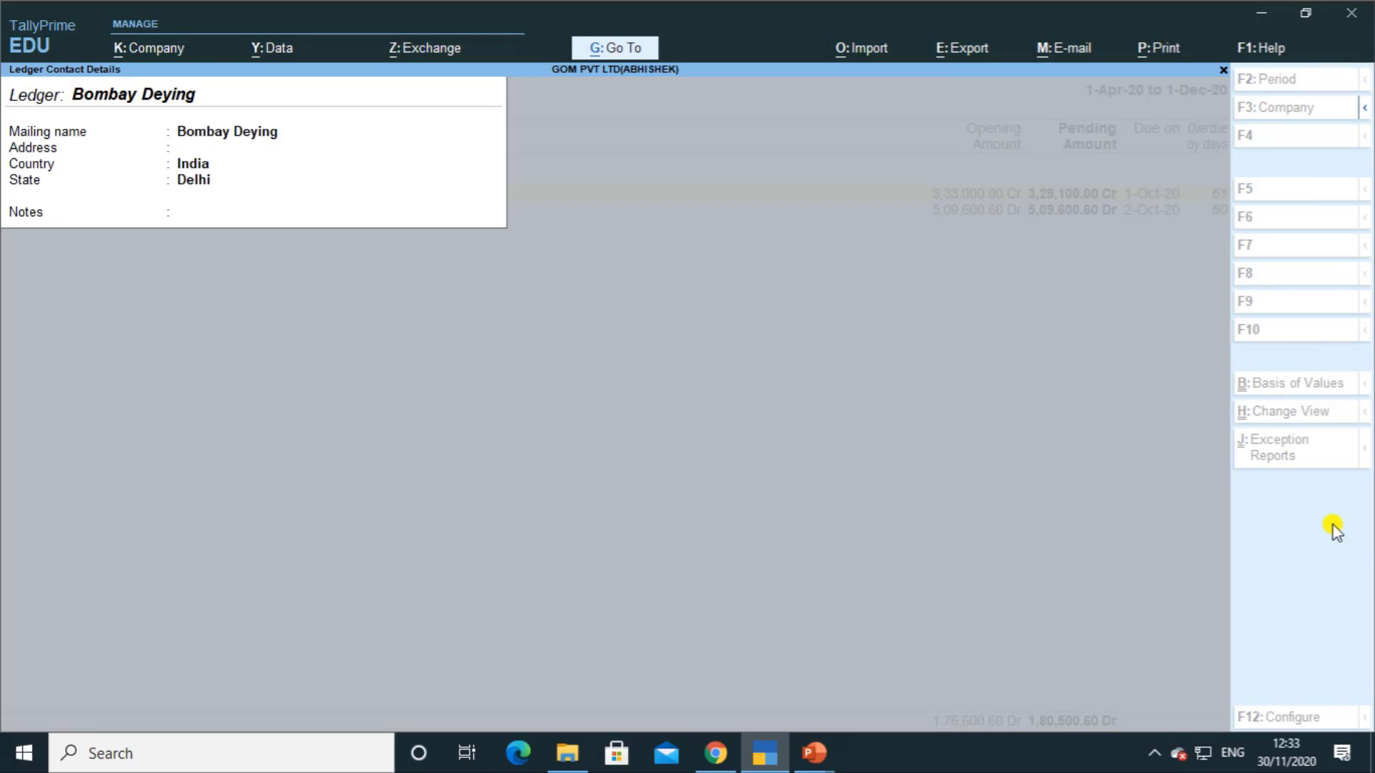
pyautogui.click(1335, 532)
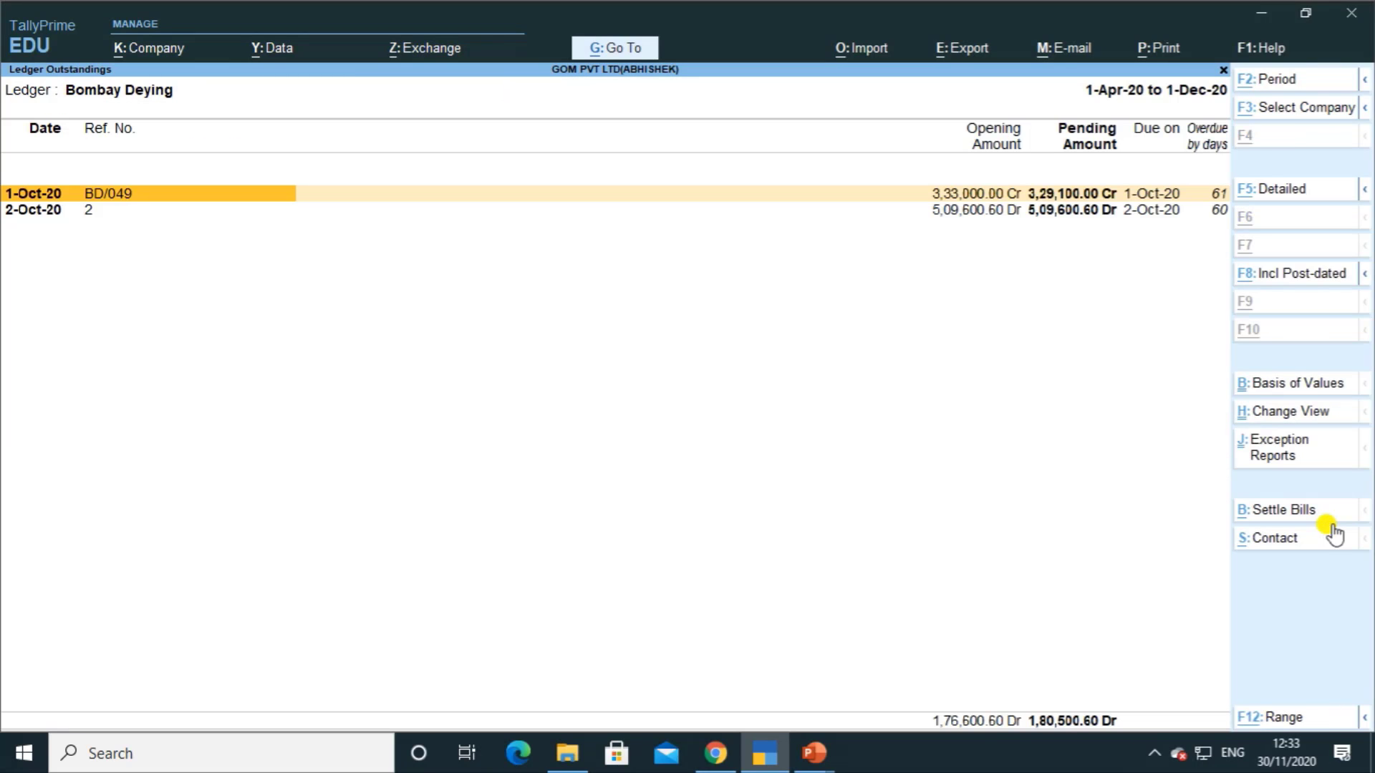
pyautogui.hotkey('alt', 'b')
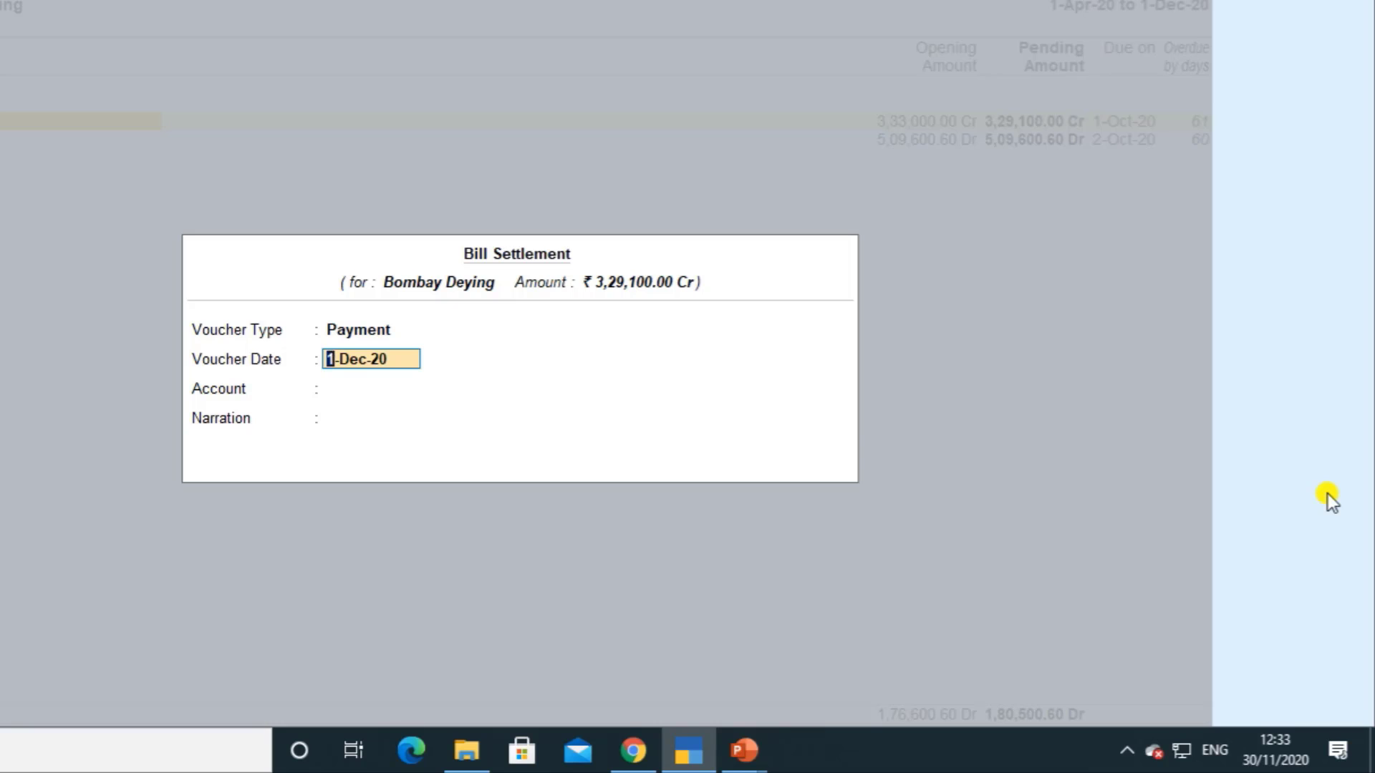
pyautogui.press('Return')
pyautogui.press('Return')
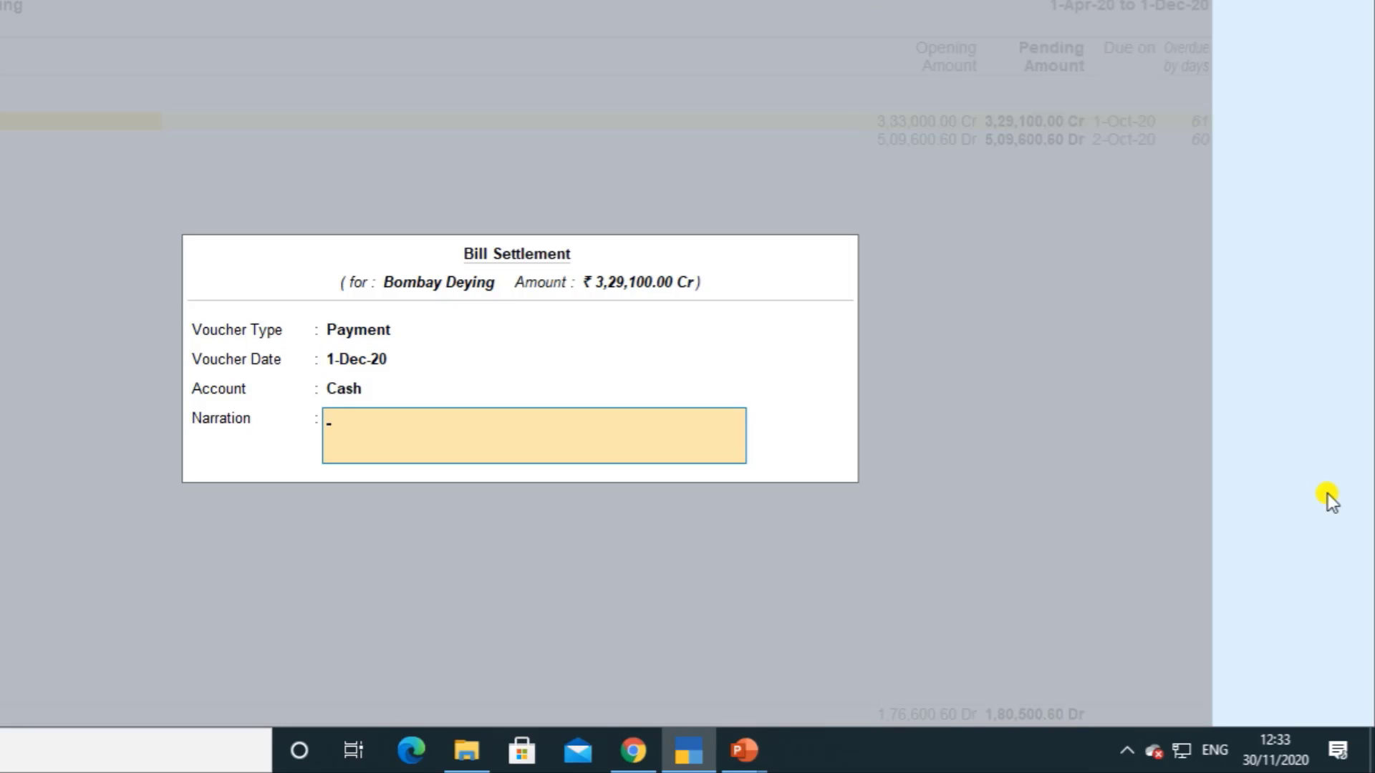
# Step: Enter the narration "recieved bill 2 from bombay deying" and accept the settlement to create the payment voucher
pyautogui.write('recieved bill')
pyautogui.write(' 2')
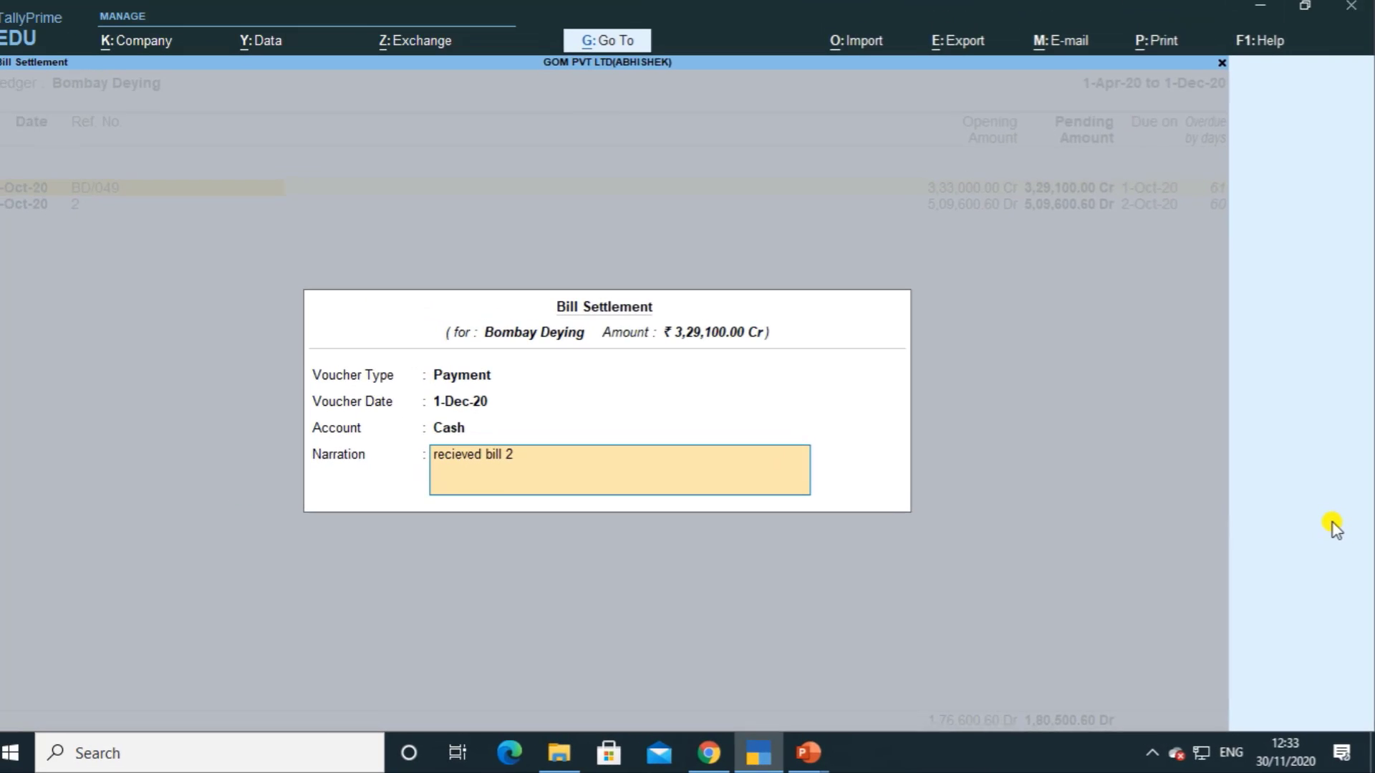
pyautogui.write(' from')
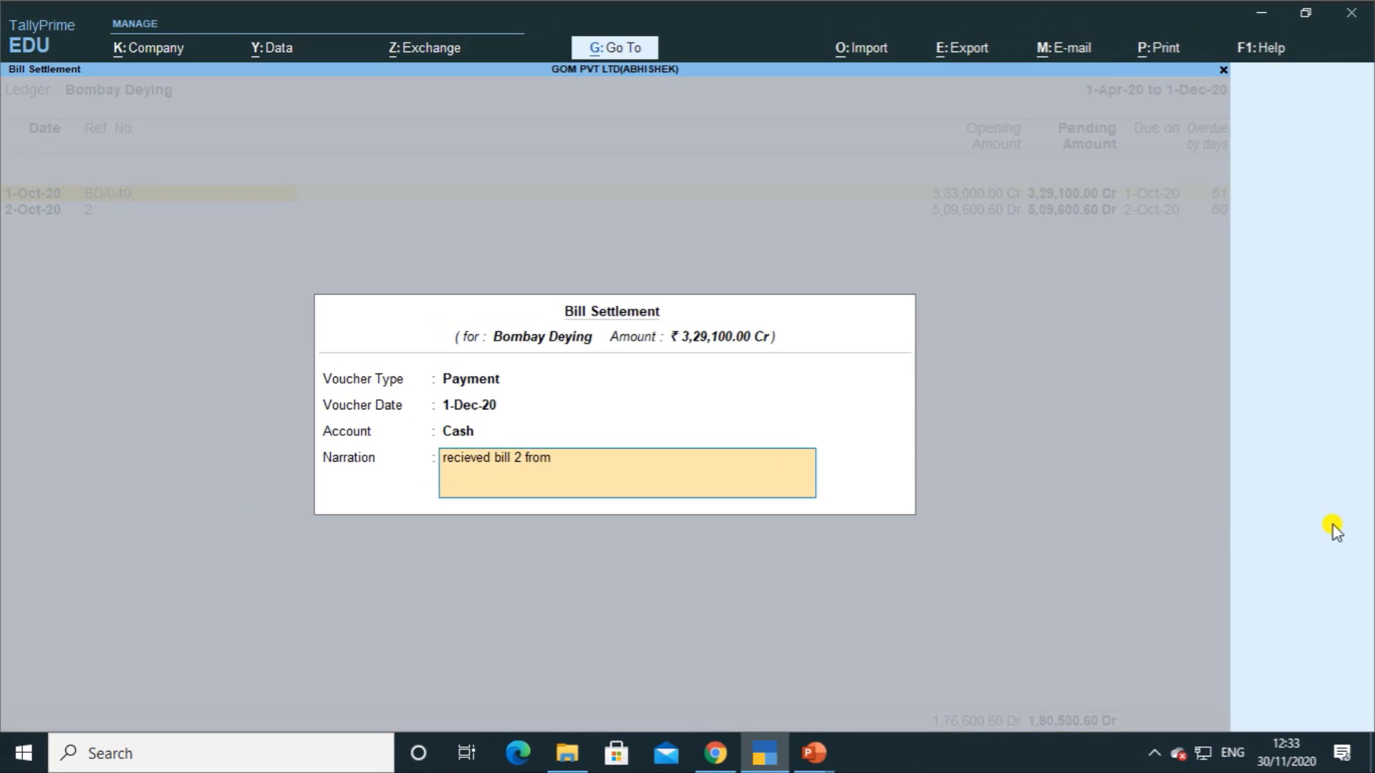
pyautogui.write(' bombay deying')
pyautogui.press('Return')
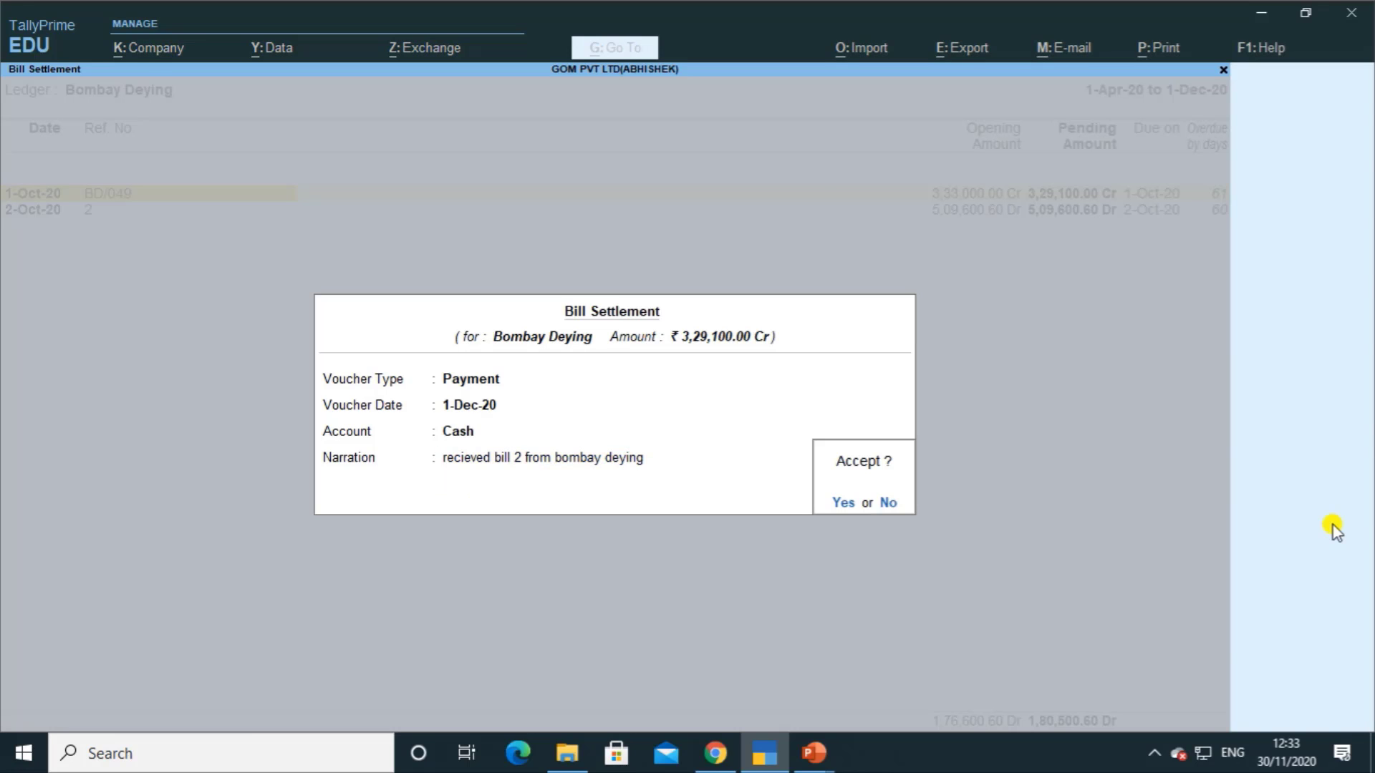
pyautogui.press('Return')
pyautogui.press('Return')
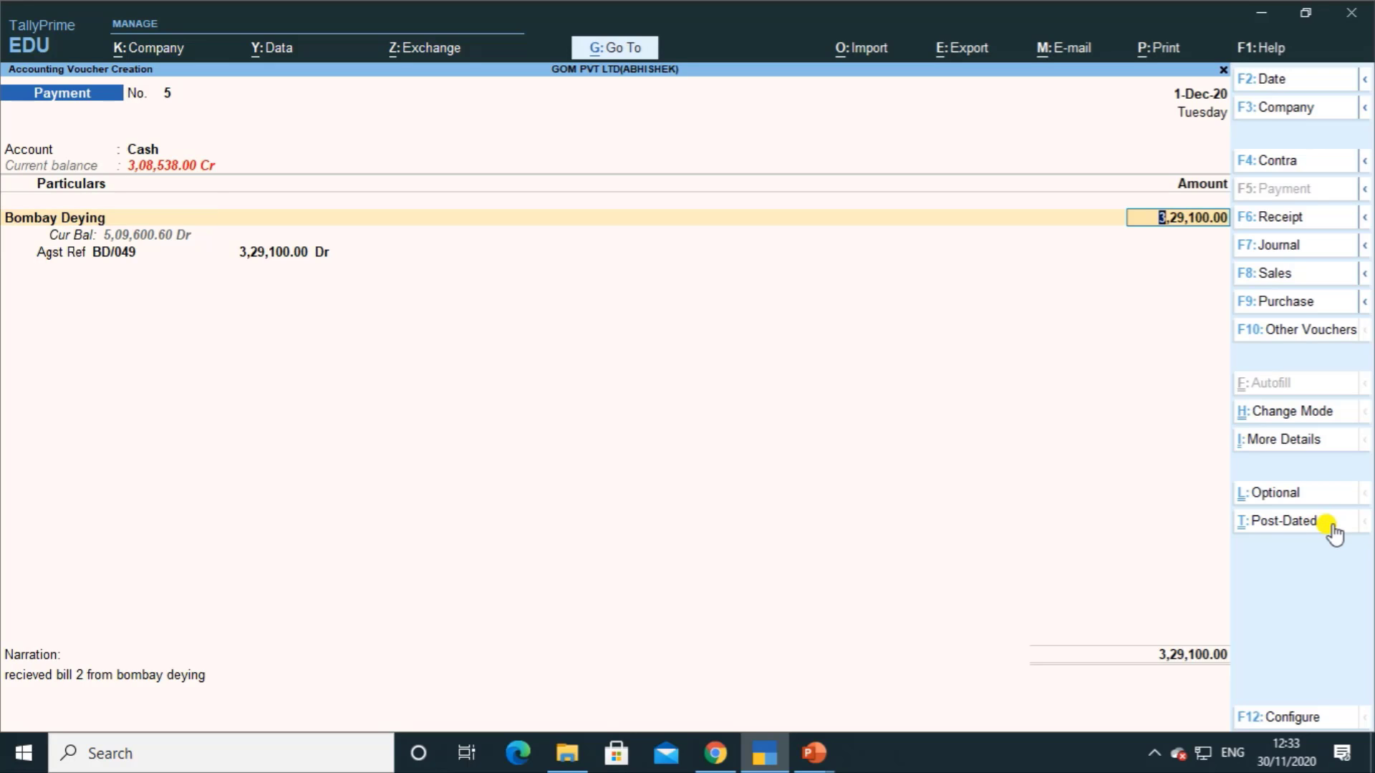
# Step: Set the payment amount for Bombay Deying to 20,000
pyautogui.press('BackSpace')
pyautogui.write('20000')
pyautogui.press('Return')
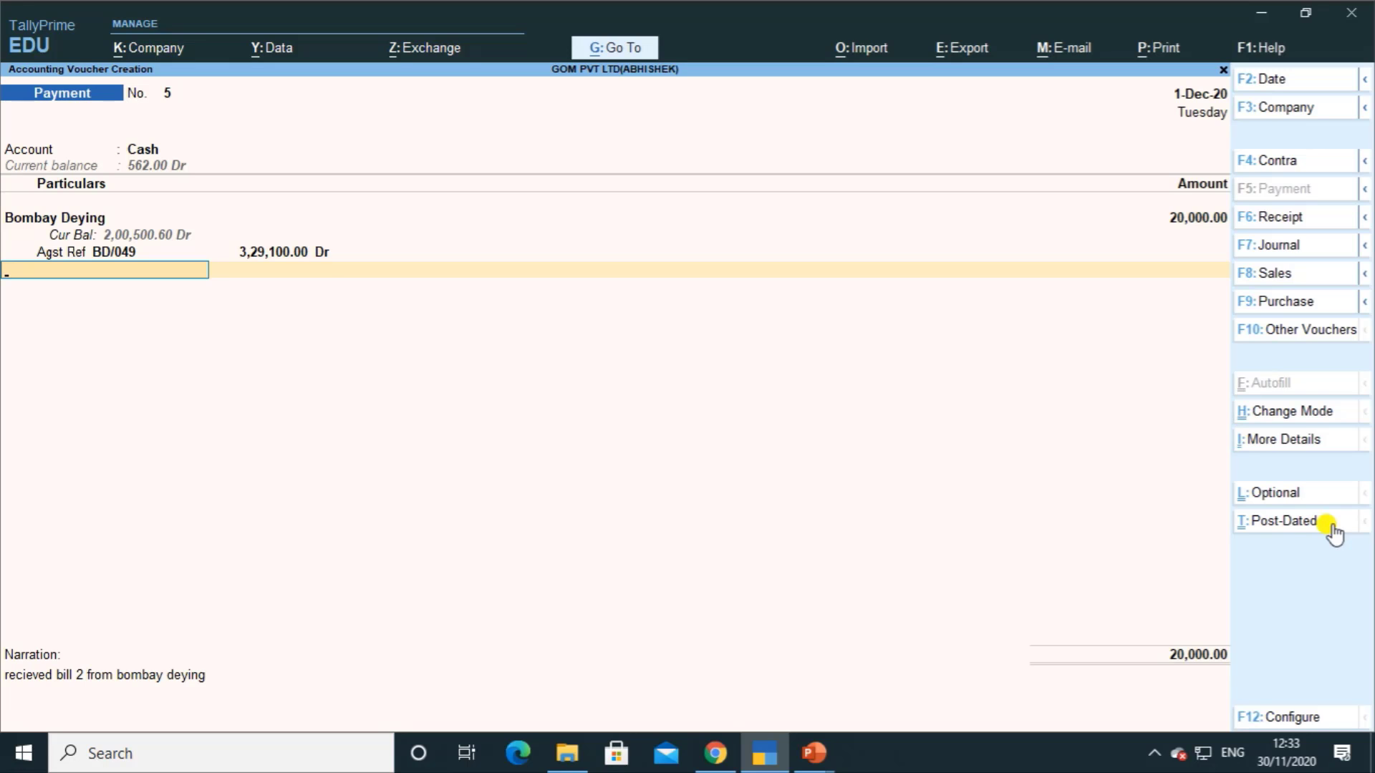
# Step: Try to allocate the payment as 3,29,100 Dr against BD/049 and 3,09,100 Cr against bill 2
pyautogui.press('BackSpace')
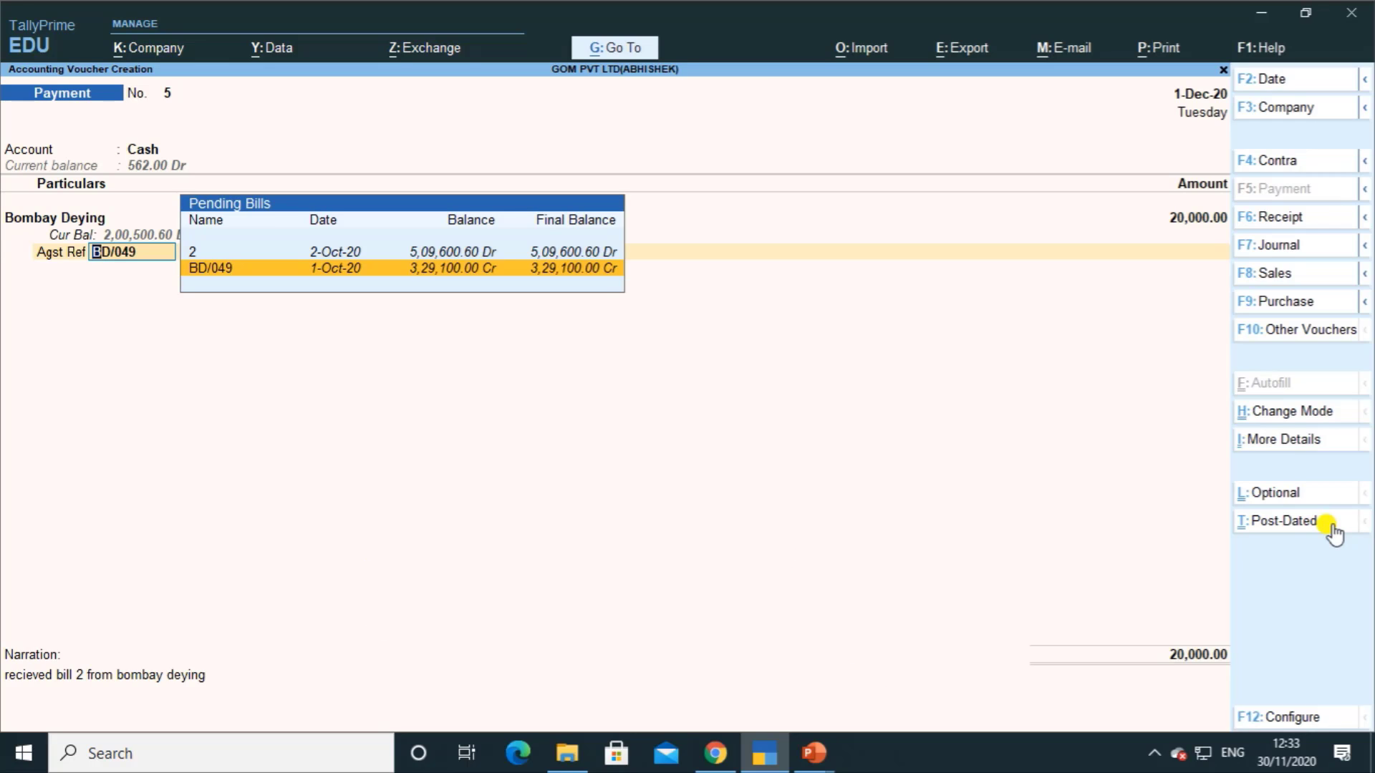
pyautogui.press('Return')
pyautogui.press('Return')
pyautogui.press('Return')
pyautogui.press('Return')
pyautogui.press('Return')
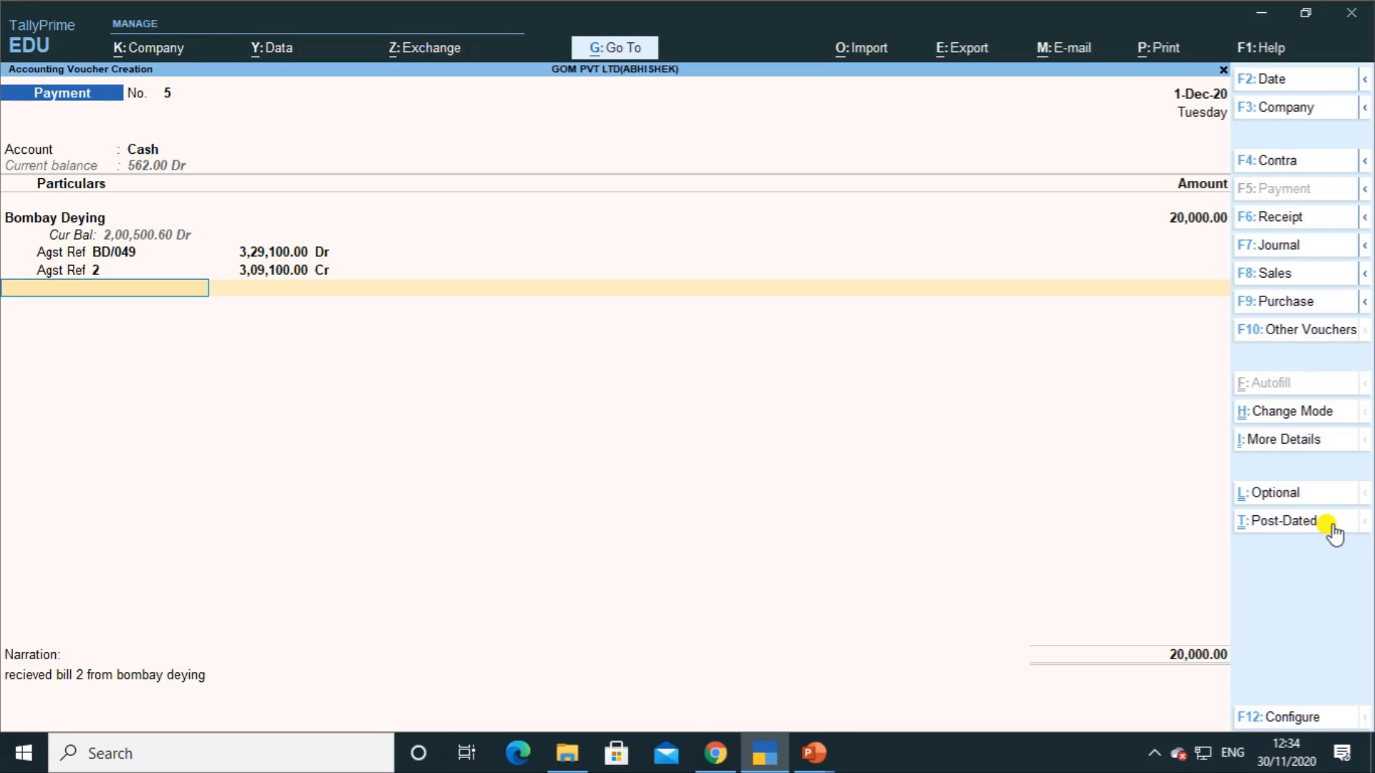
# Step: Clear the allocation against bill 2 and allocate 20,000 Dr against BD/049 instead
pyautogui.press('BackSpace')
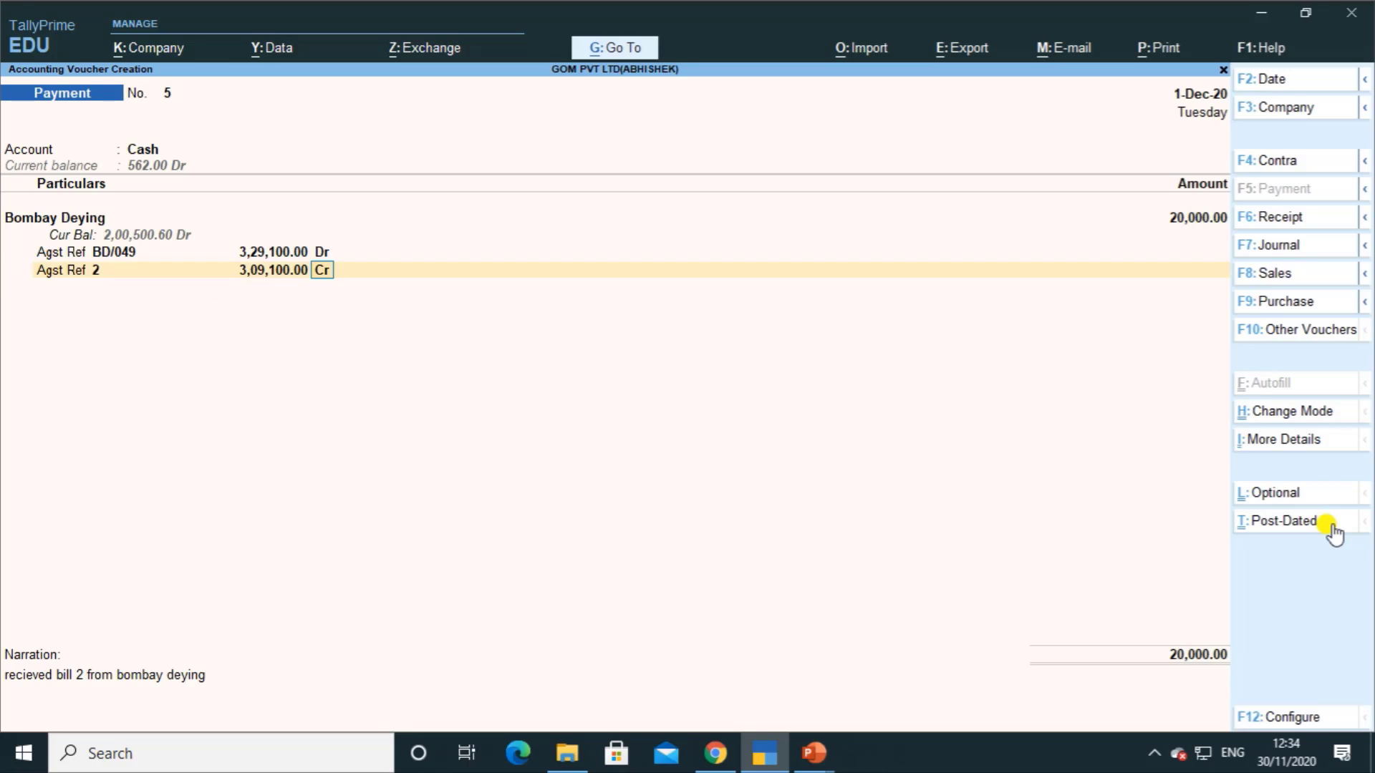
pyautogui.press('BackSpace')
pyautogui.press('BackSpace')
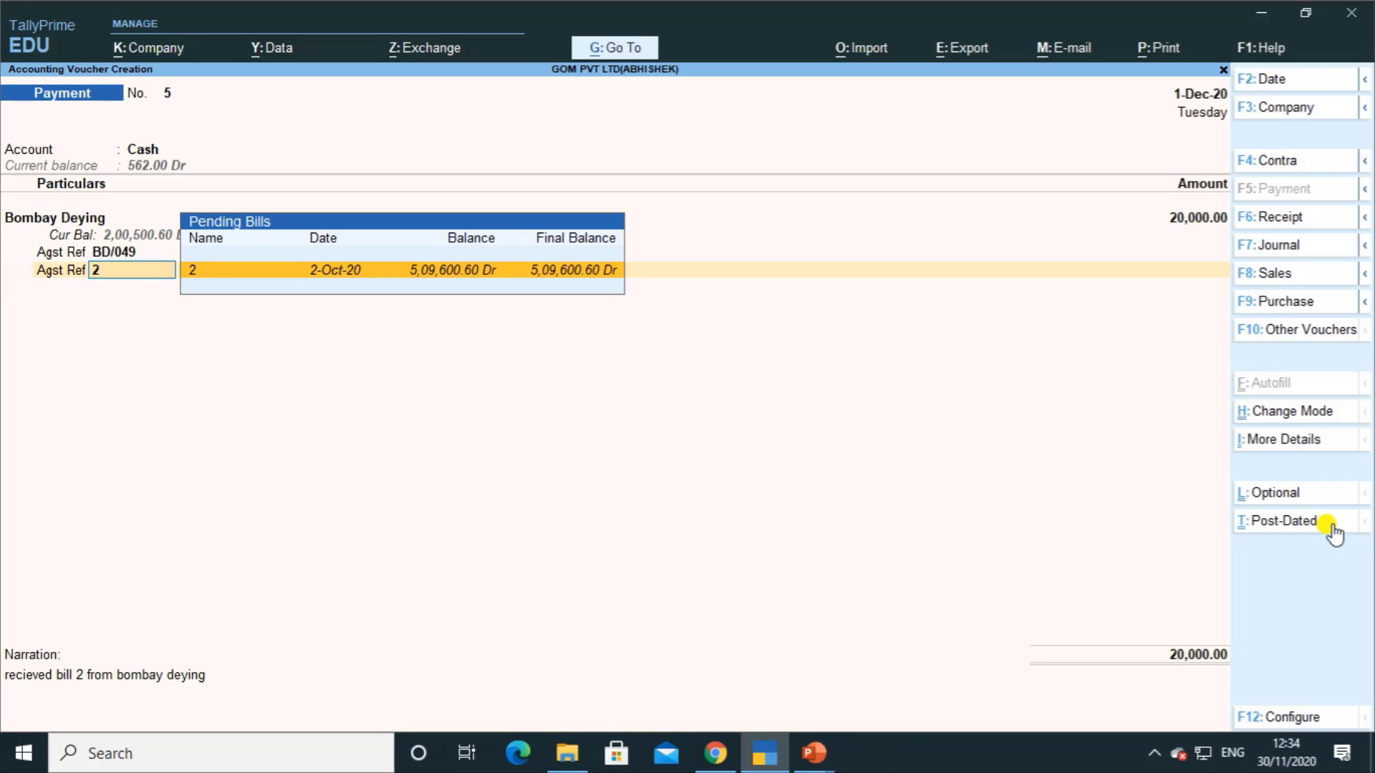
pyautogui.press('BackSpace')
pyautogui.press('BackSpace')
pyautogui.press('BackSpace')
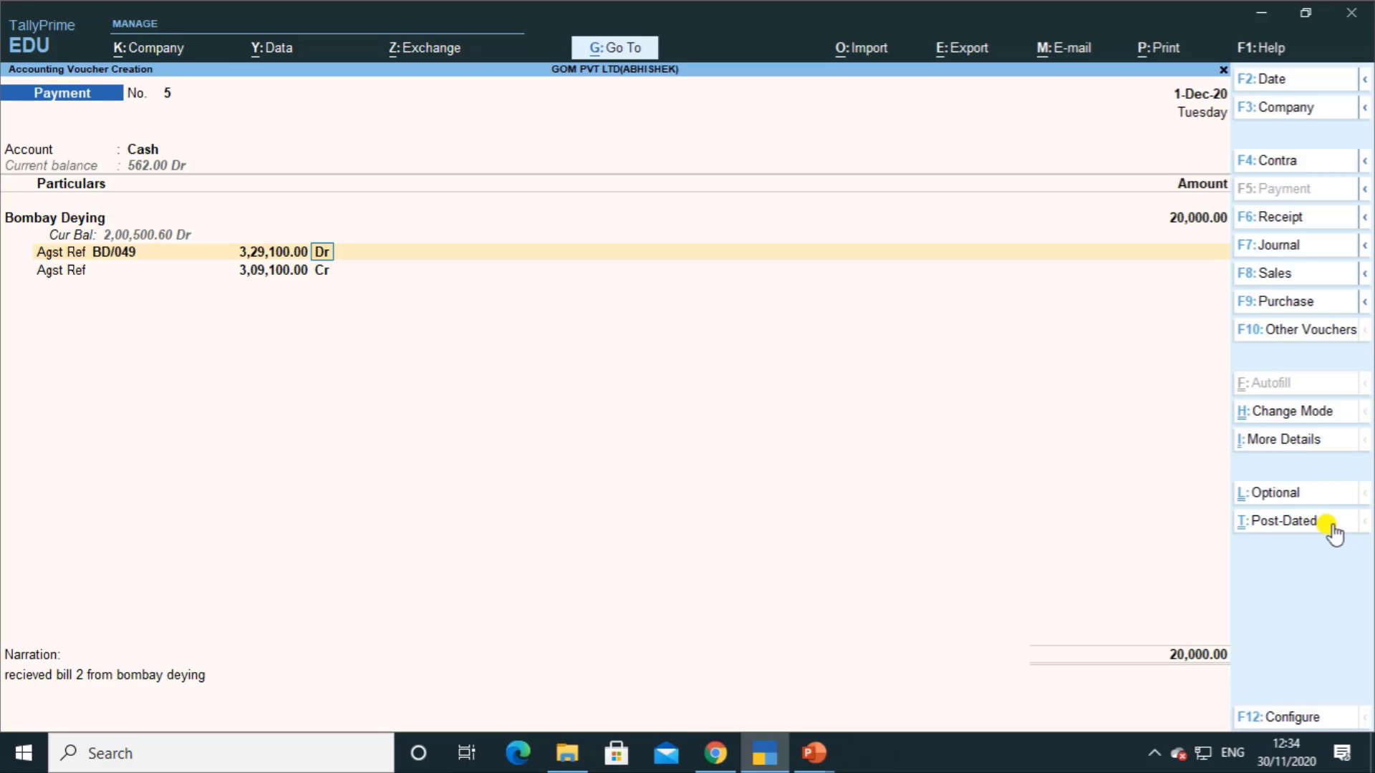
pyautogui.press('BackSpace')
pyautogui.write('20000')
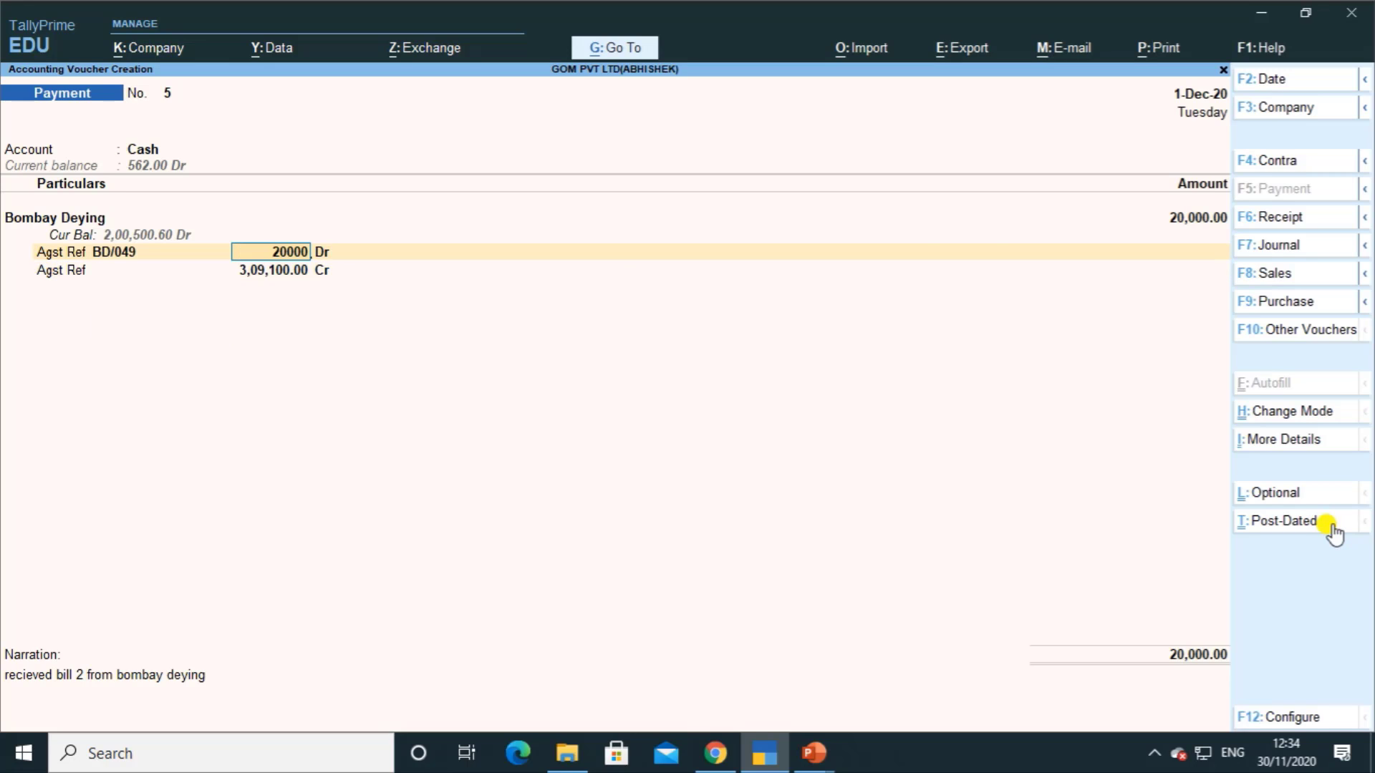
pyautogui.press('Return')
pyautogui.press('Return')
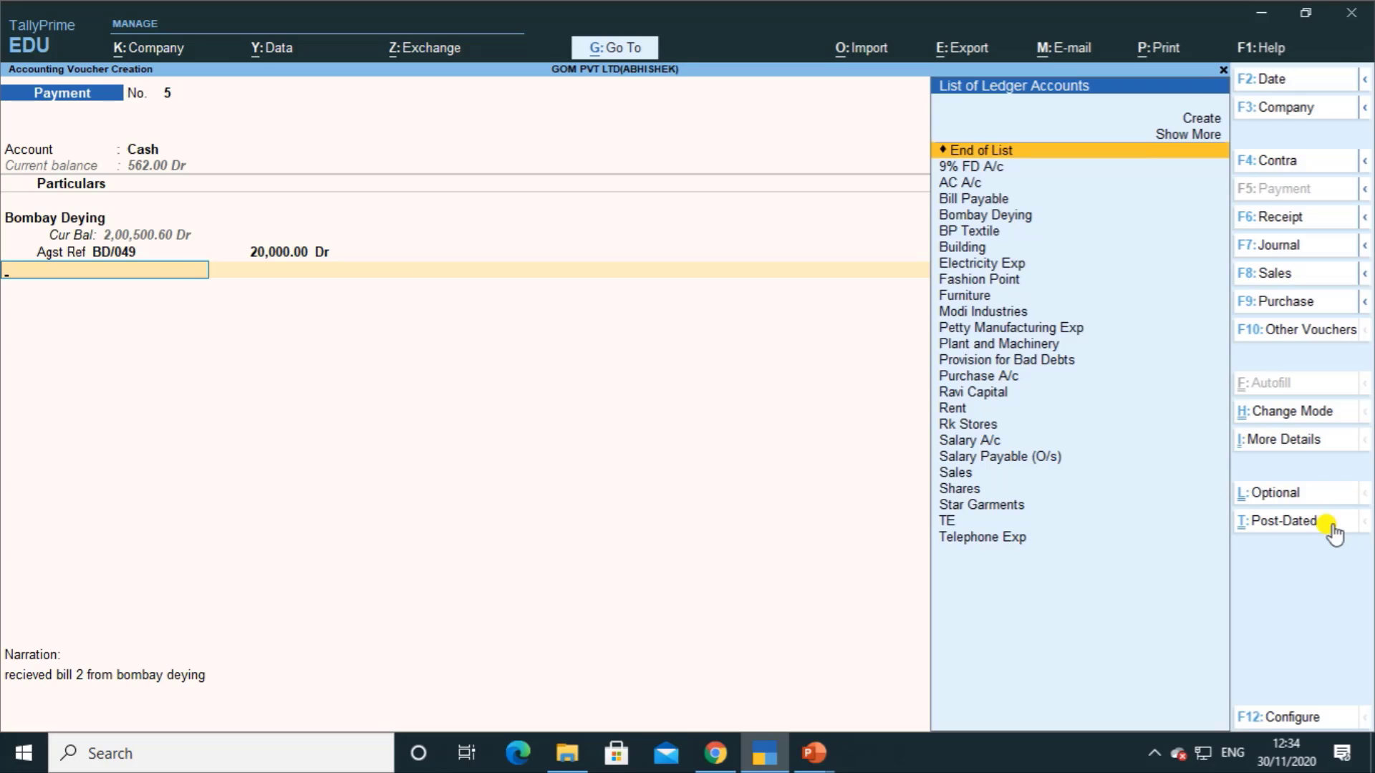
# Step: End the list of ledger entries and save Bombay Deying's payment voucher
pyautogui.press('Return')
pyautogui.press('Return')
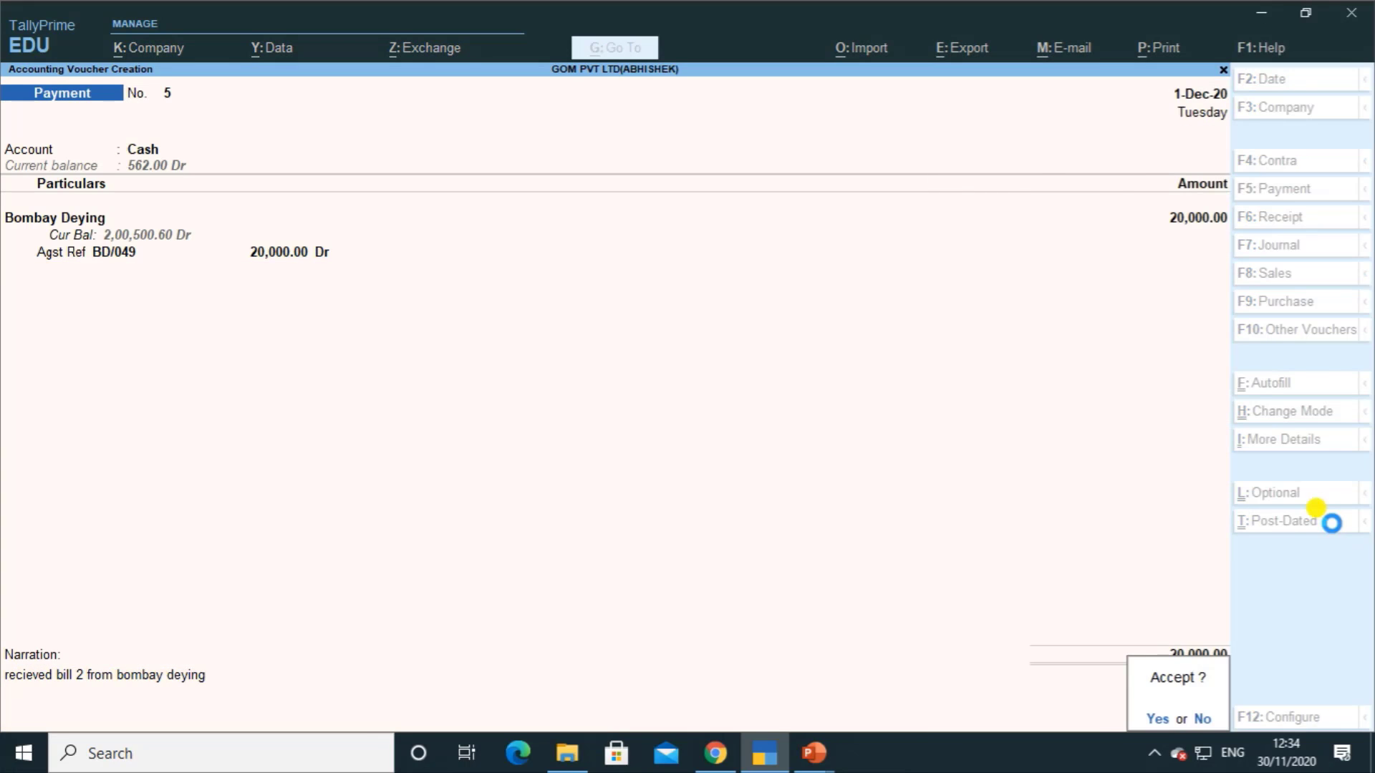
pyautogui.press('Return')
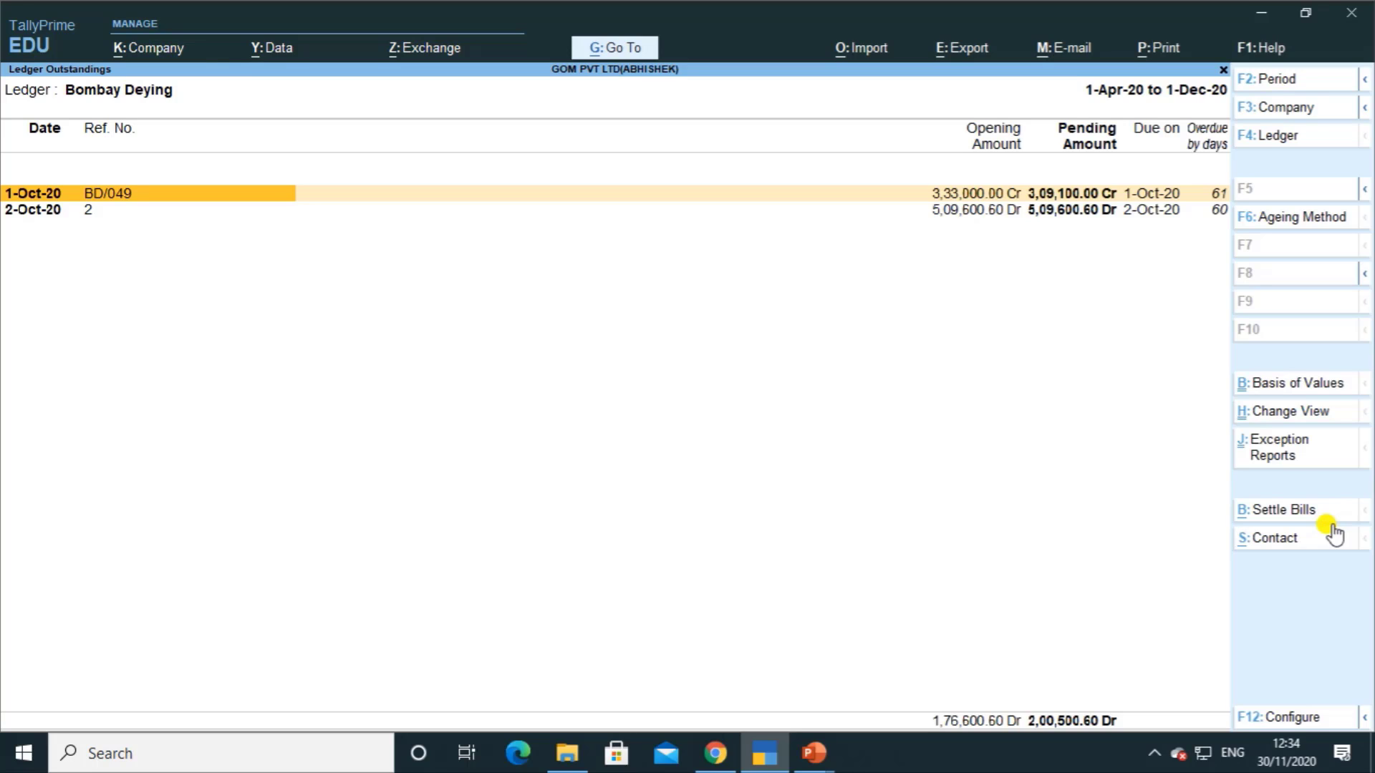
# Step: Leave Bombay Deying's report and open the ledger outstandings of Modi Industries
pyautogui.press('Escape')
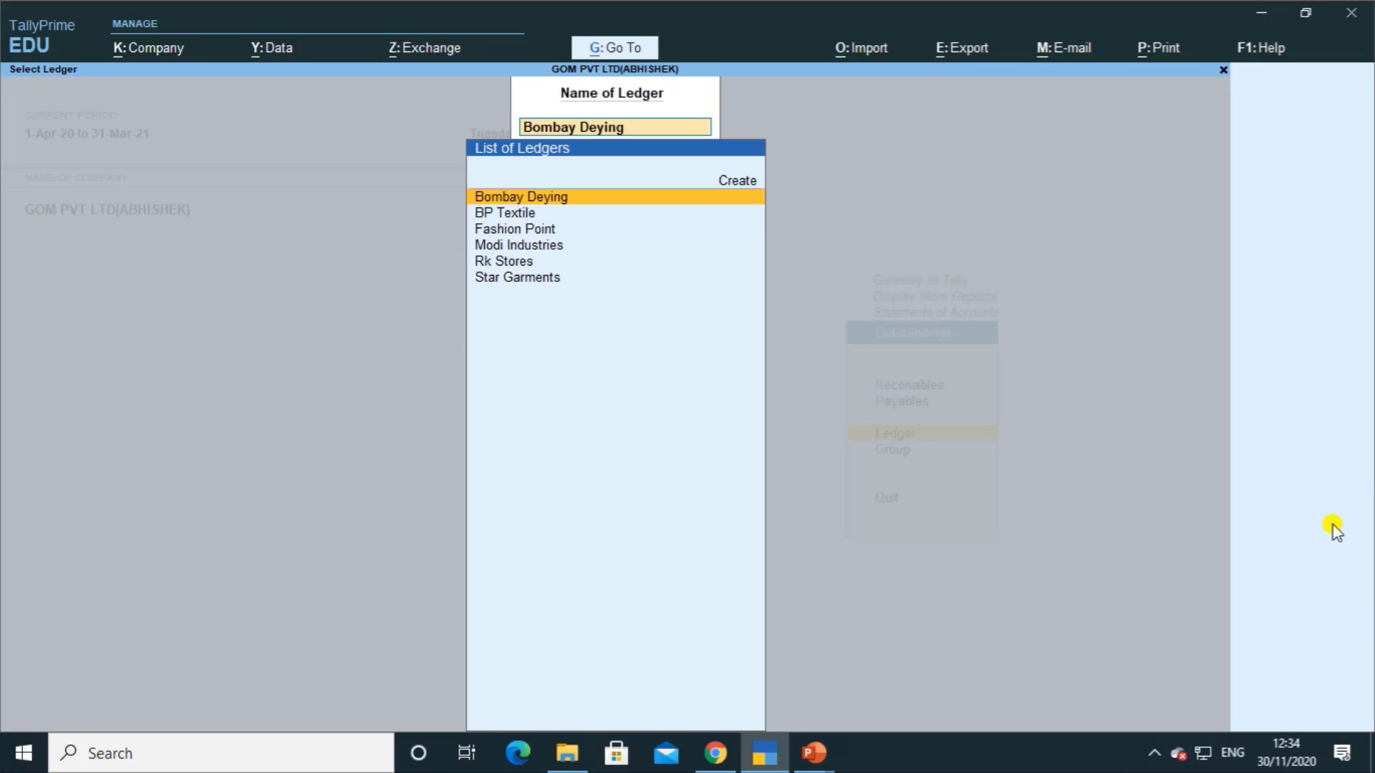
pyautogui.press('Escape')
pyautogui.press('Escape')
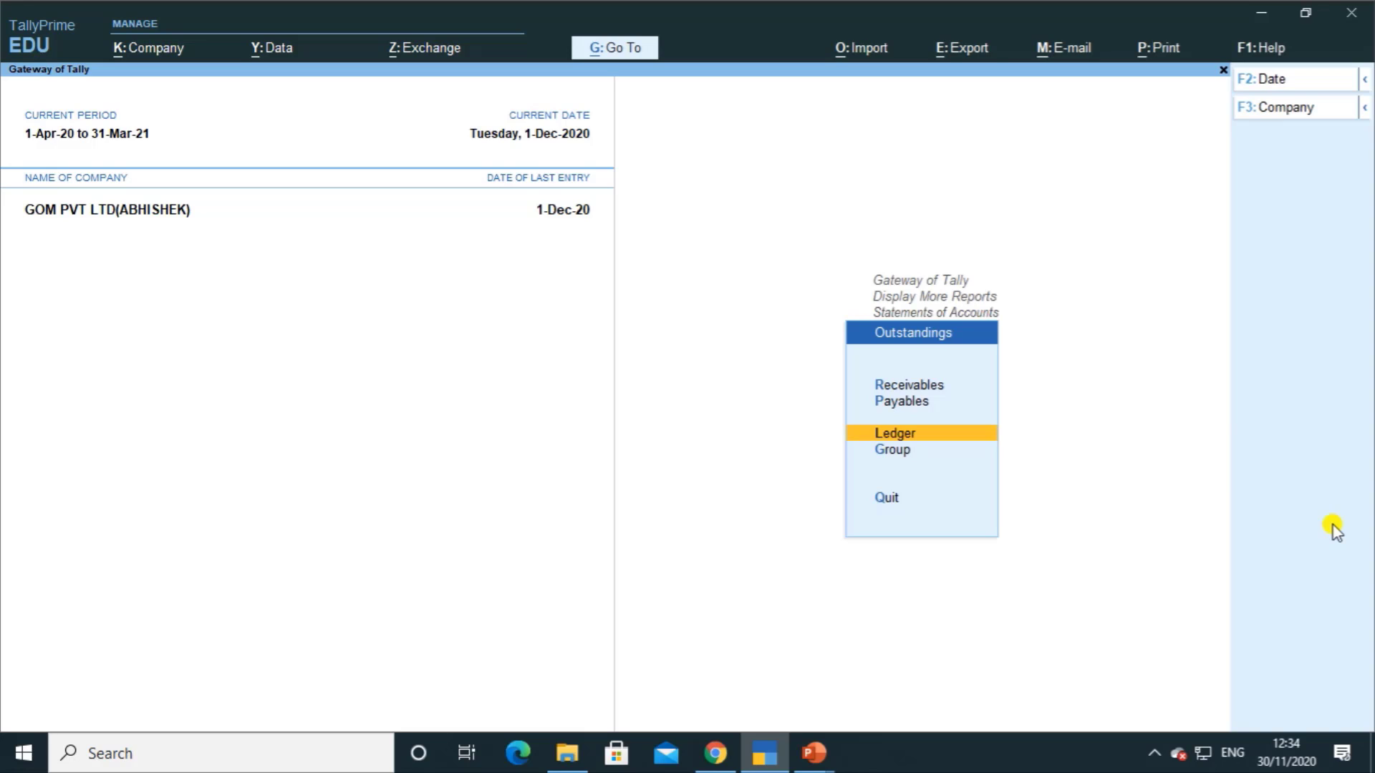
pyautogui.press('Escape')
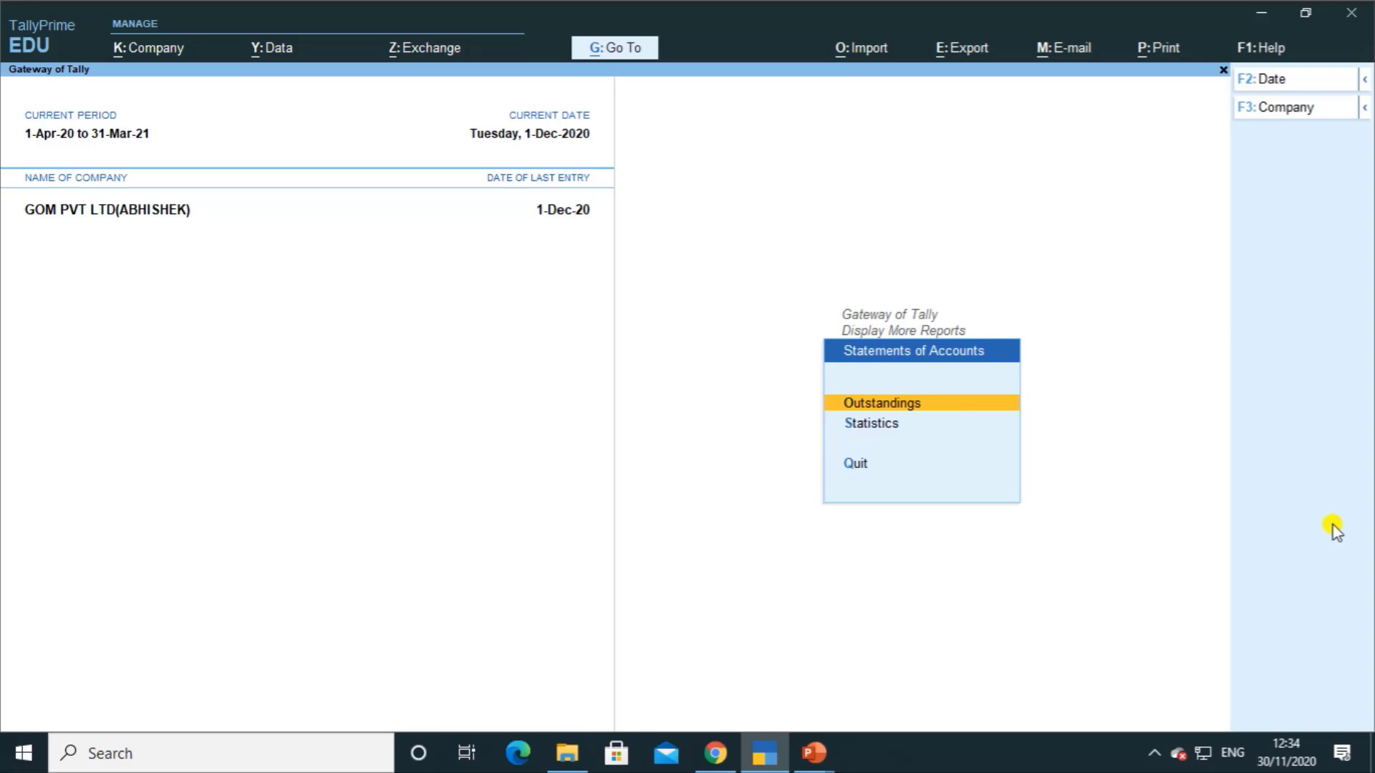
pyautogui.press('Return')
pyautogui.press('Down')
pyautogui.press('Down')
pyautogui.press('Return')
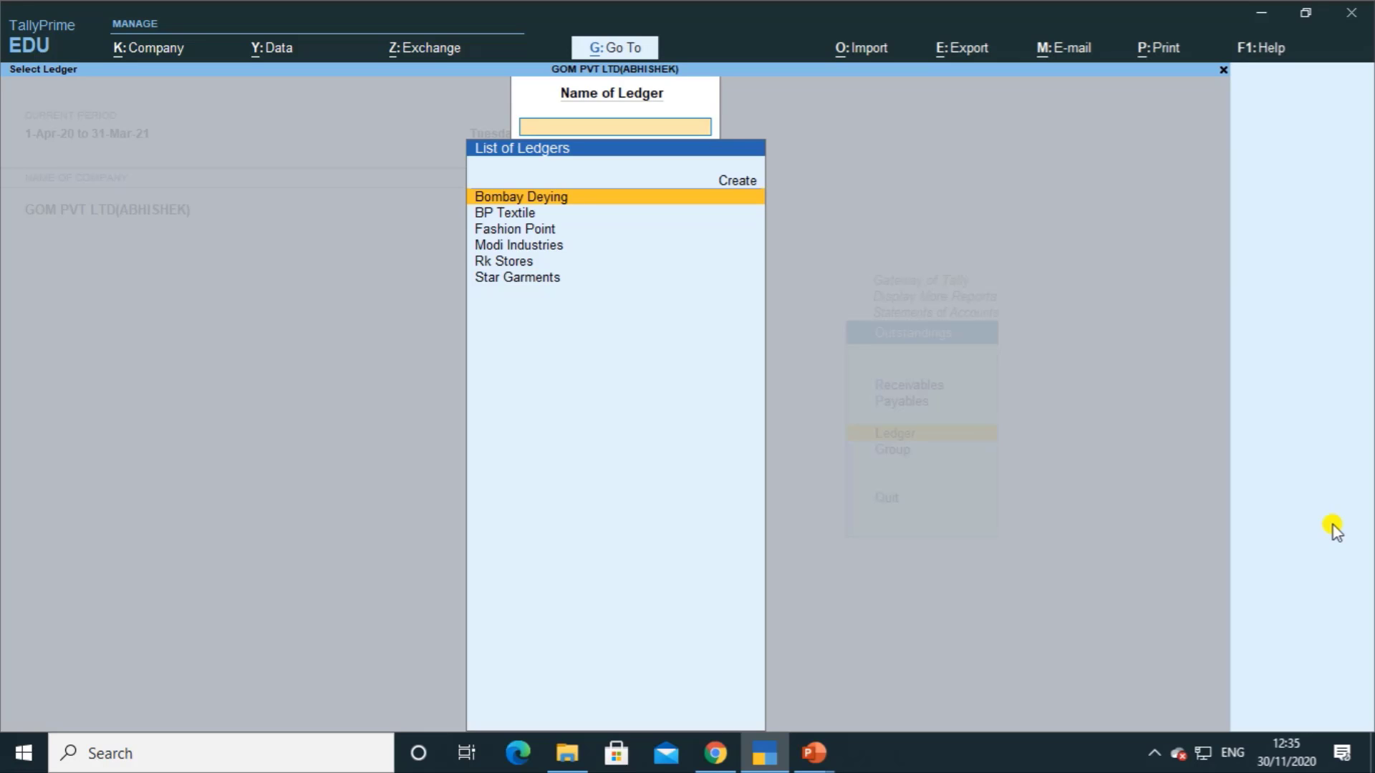
pyautogui.press('Down')
pyautogui.press('Down')
pyautogui.press('Down')
pyautogui.press('Return')
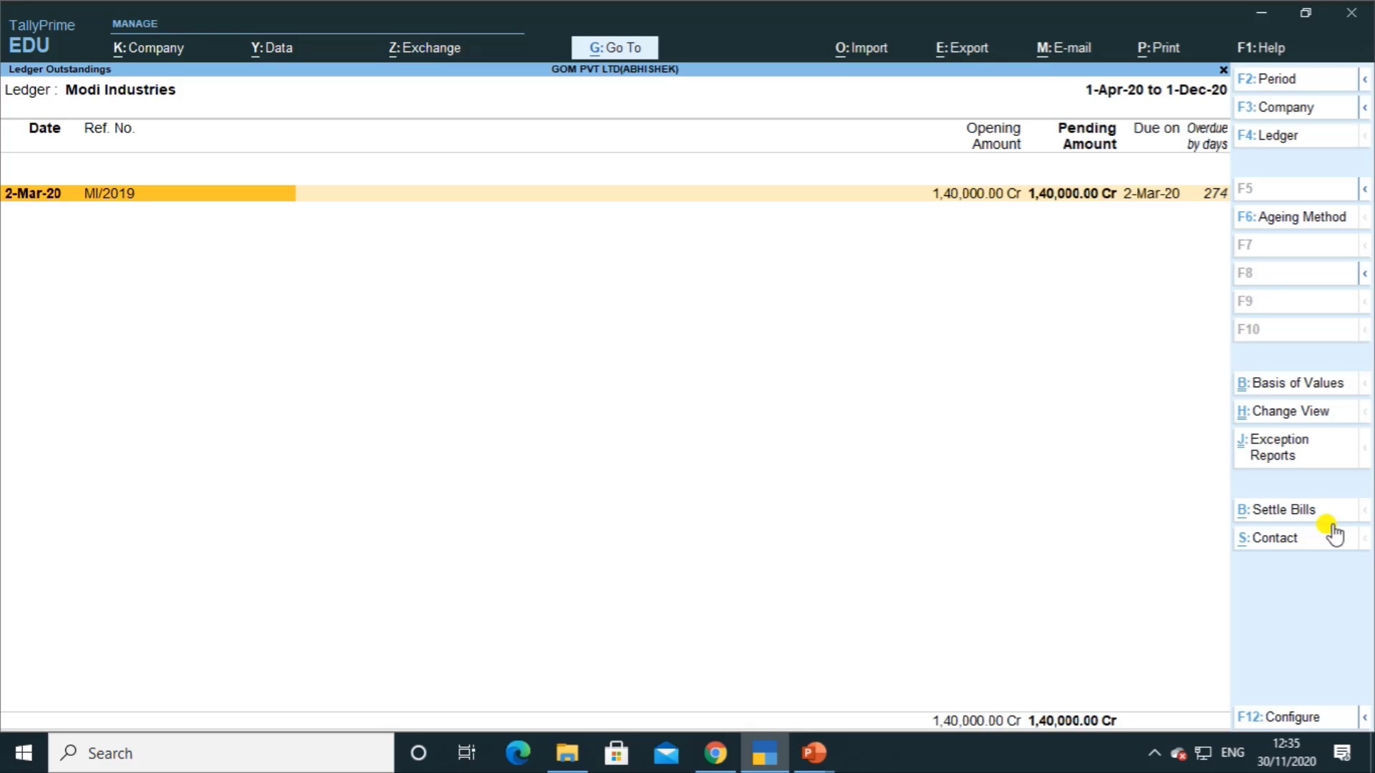
# Step: Start the bill settlement for Modi Industries' bill MI/2019
pyautogui.click(1331, 521)
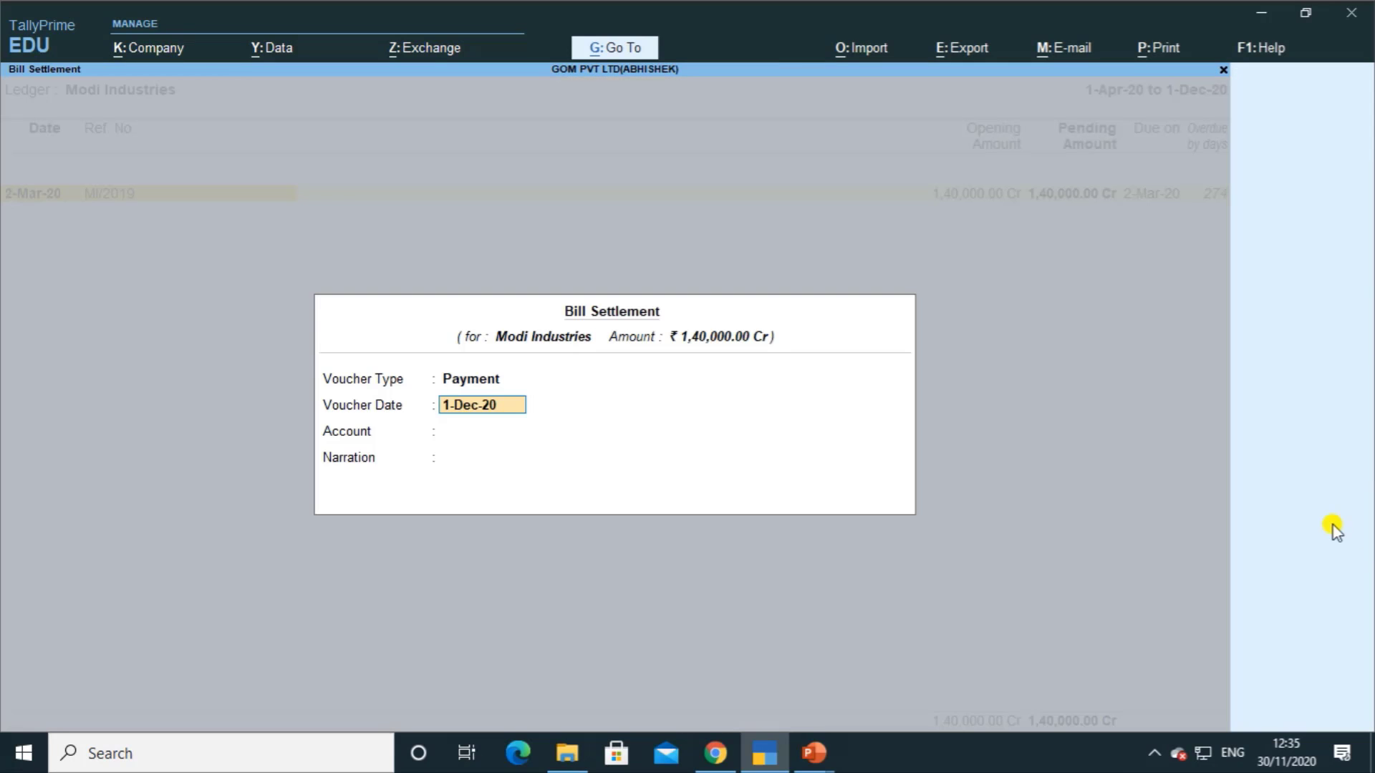